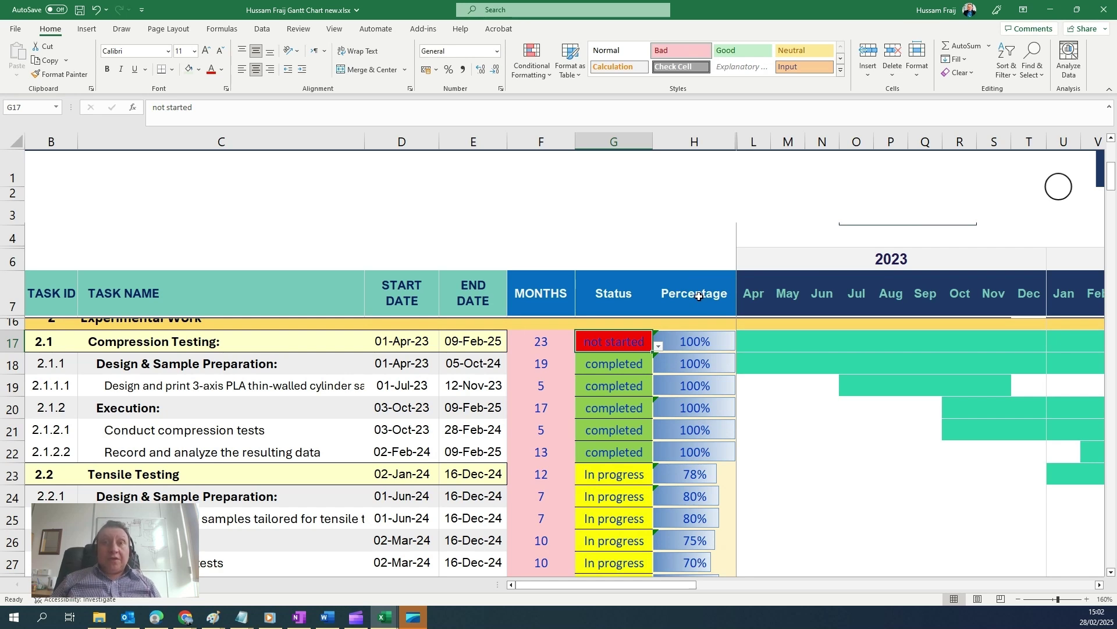
- Cycle G17's Compression Testing status through Complete and Not started, ending on In progress
{"action": "left_click", "coordinate": [660, 348]}
{"action": "left_click", "coordinate": [622, 357]}
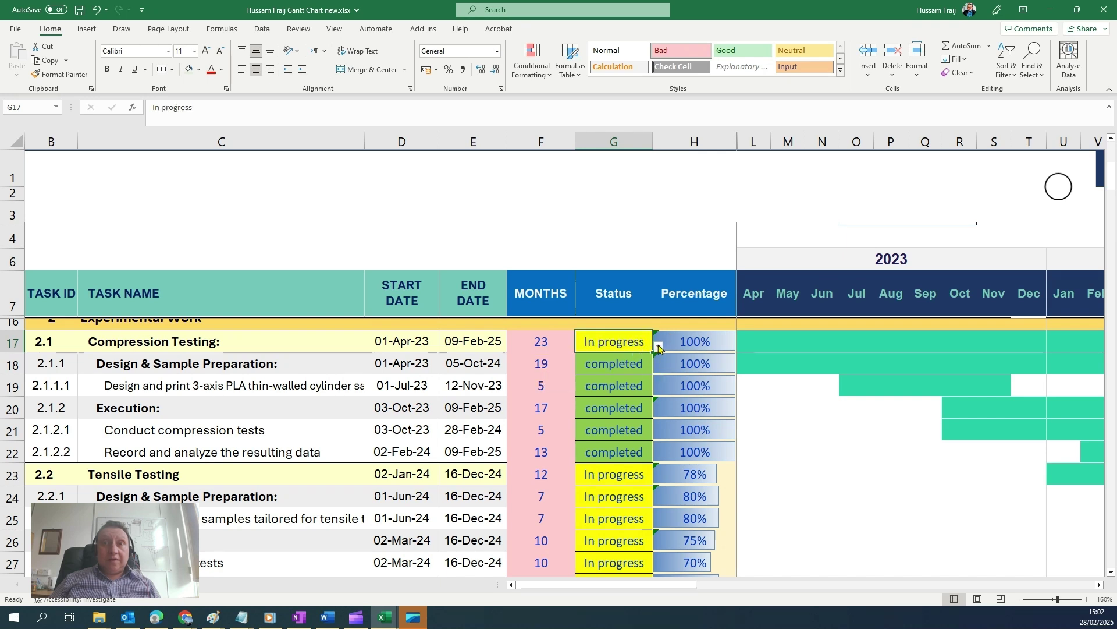
{"action": "left_click", "coordinate": [659, 348]}
{"action": "left_click", "coordinate": [618, 369]}
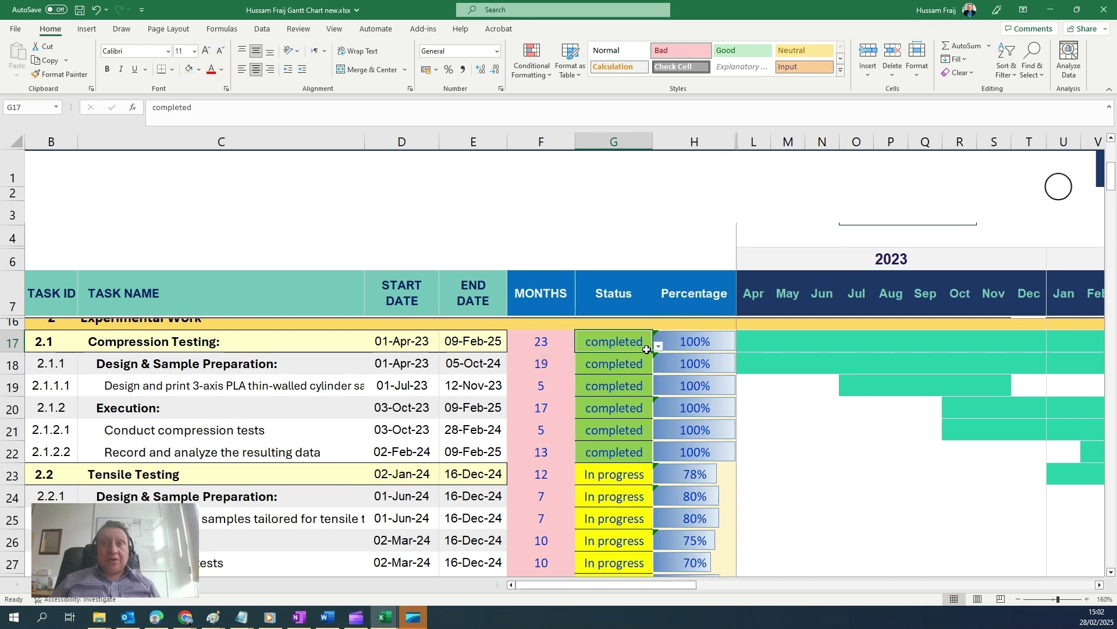
{"action": "left_click", "coordinate": [660, 347]}
{"action": "left_click", "coordinate": [609, 384]}
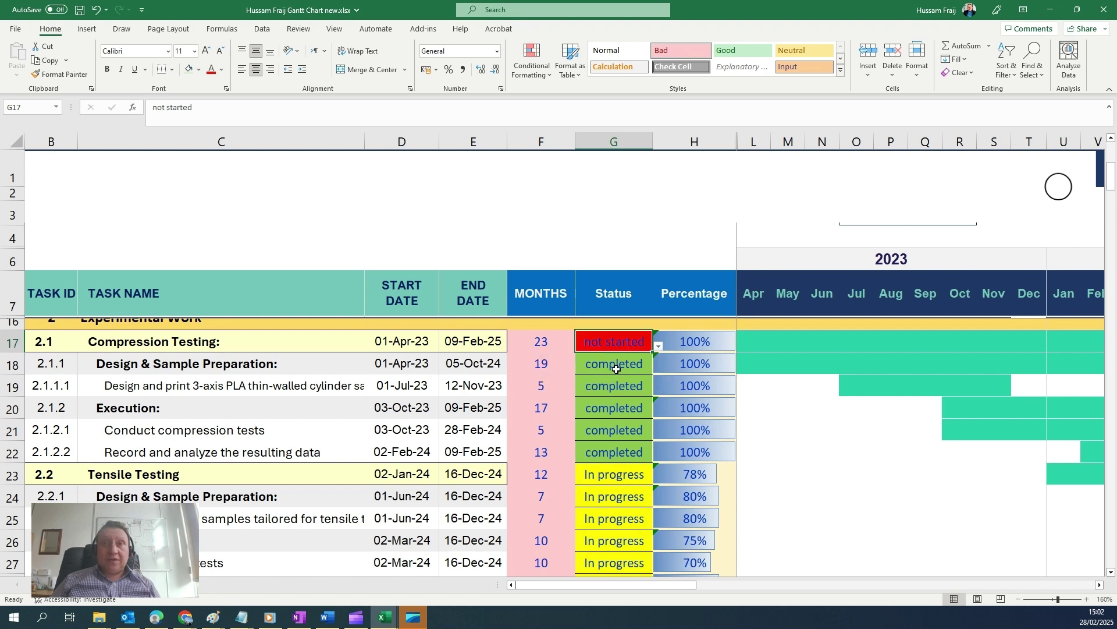
{"action": "left_click", "coordinate": [659, 347]}
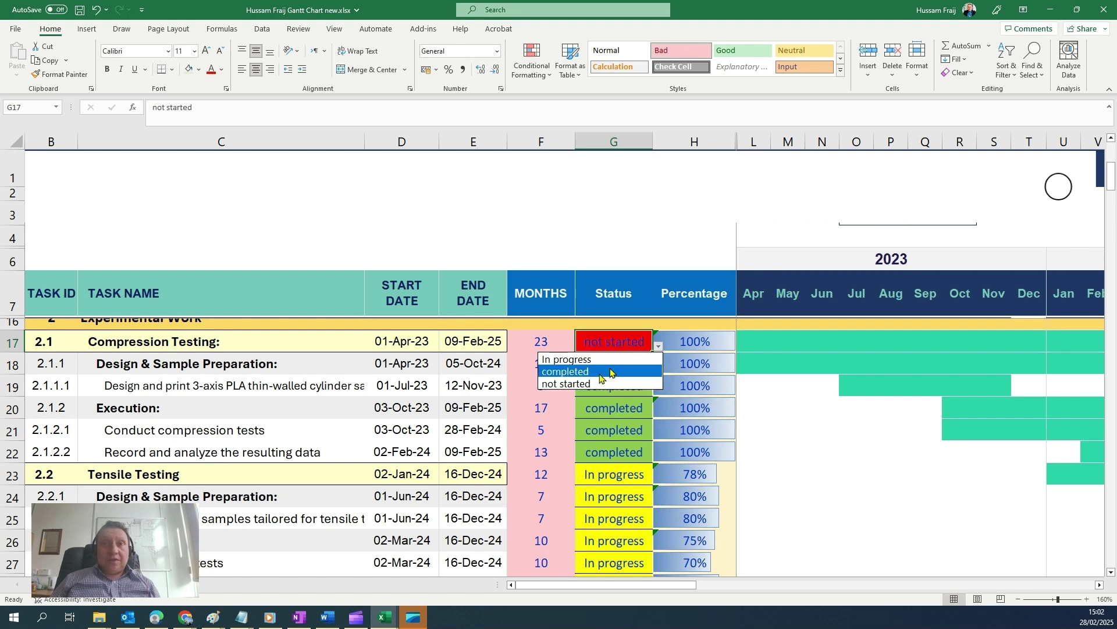
{"action": "left_click", "coordinate": [602, 373]}
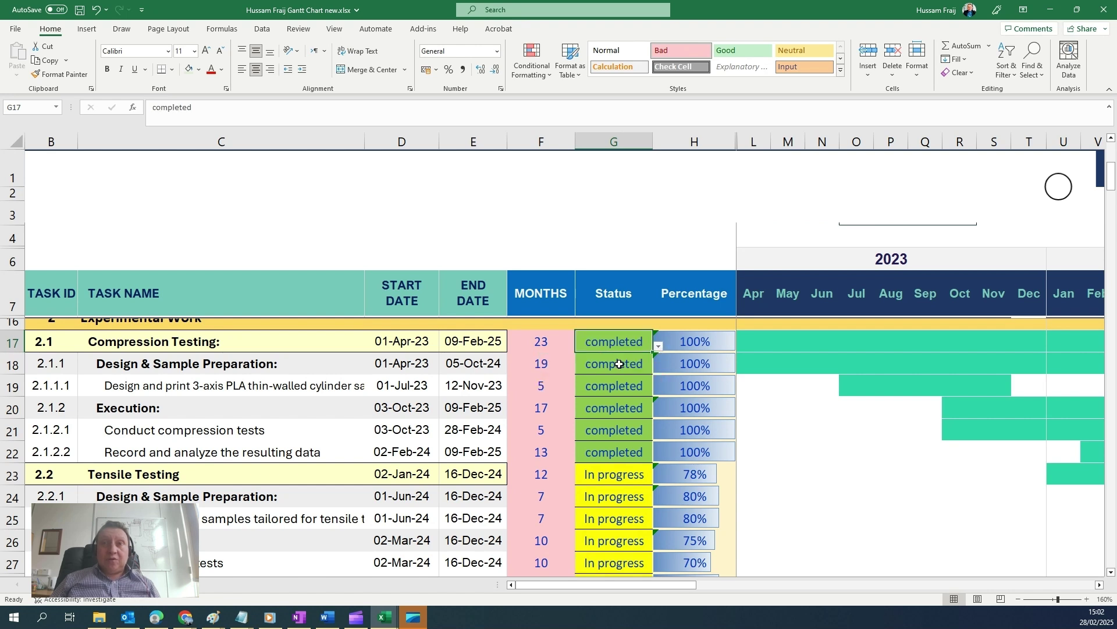
{"action": "left_click", "coordinate": [659, 346]}
{"action": "left_click", "coordinate": [603, 360]}
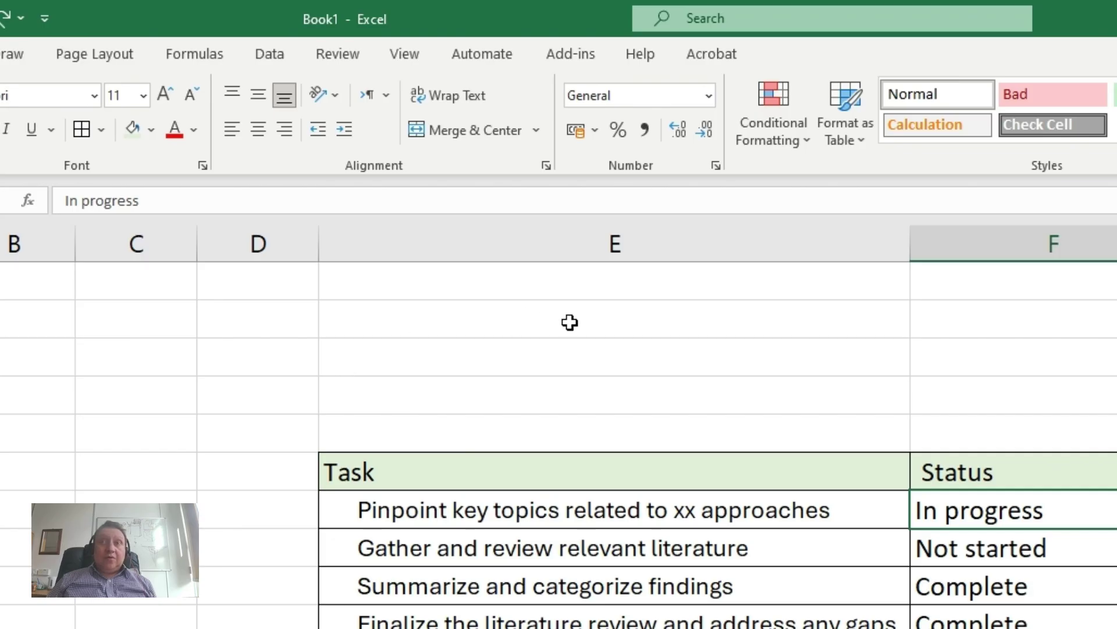
- Open Data Validation for the first Status cell F7 and set Allow to List
{"action": "left_click", "coordinate": [266, 60]}
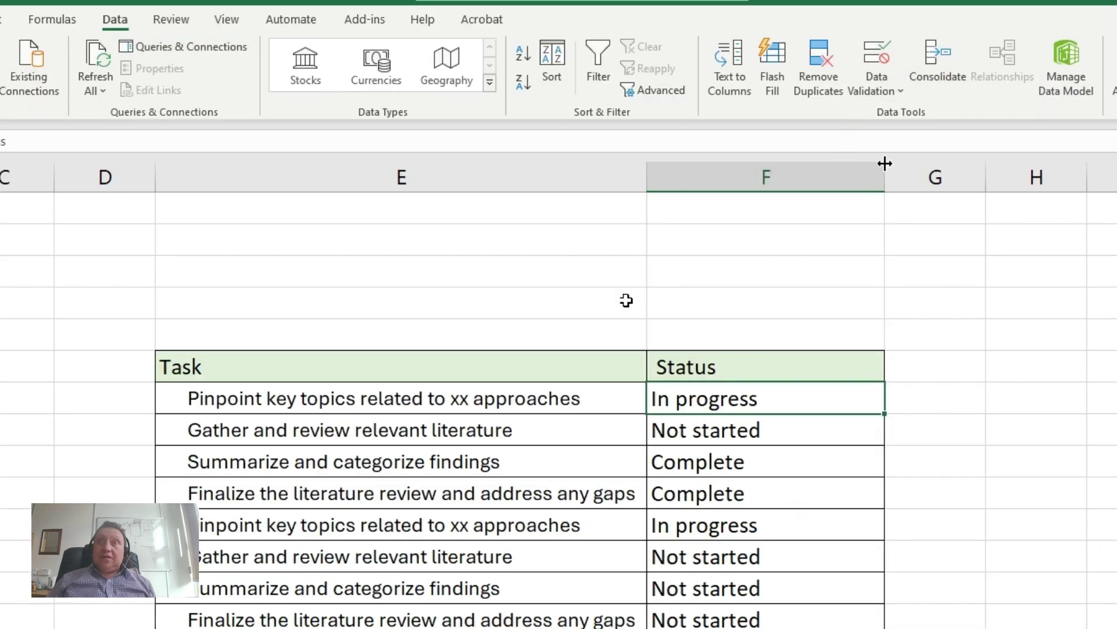
{"action": "left_click", "coordinate": [876, 92]}
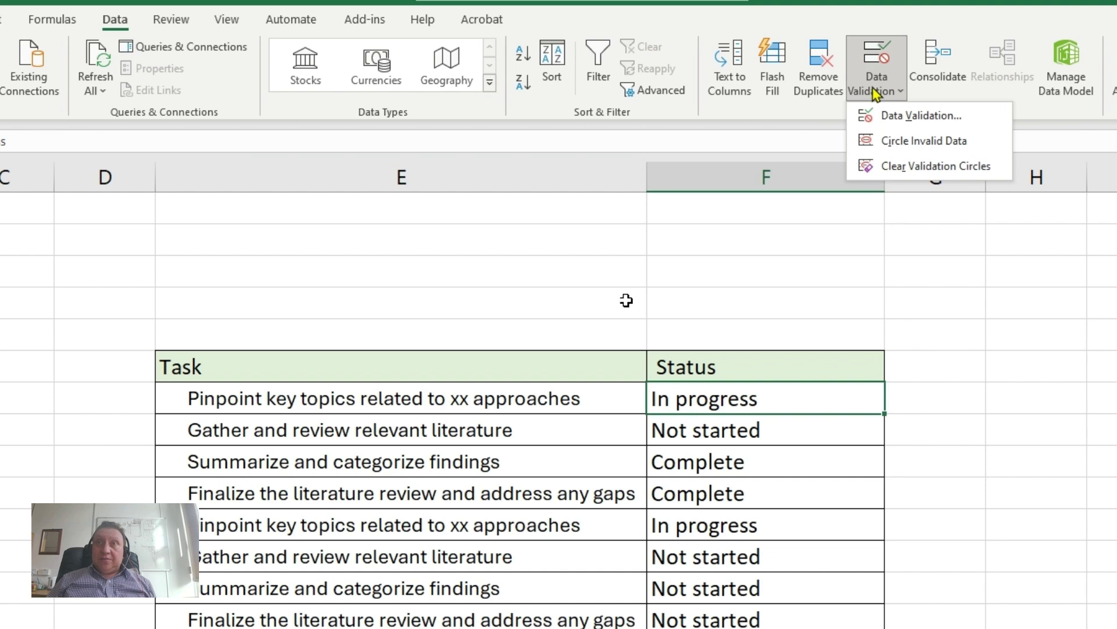
{"action": "left_click", "coordinate": [861, 114]}
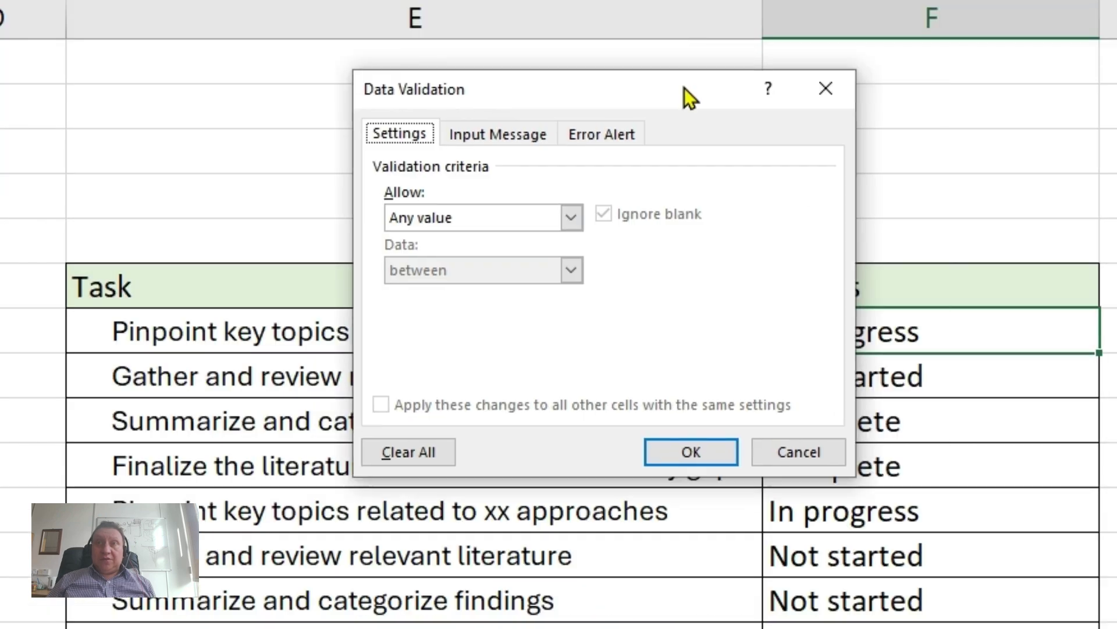
{"action": "left_click_drag", "start_coordinate": [685, 88], "coordinate": [510, 70]}
{"action": "left_click", "coordinate": [397, 200]}
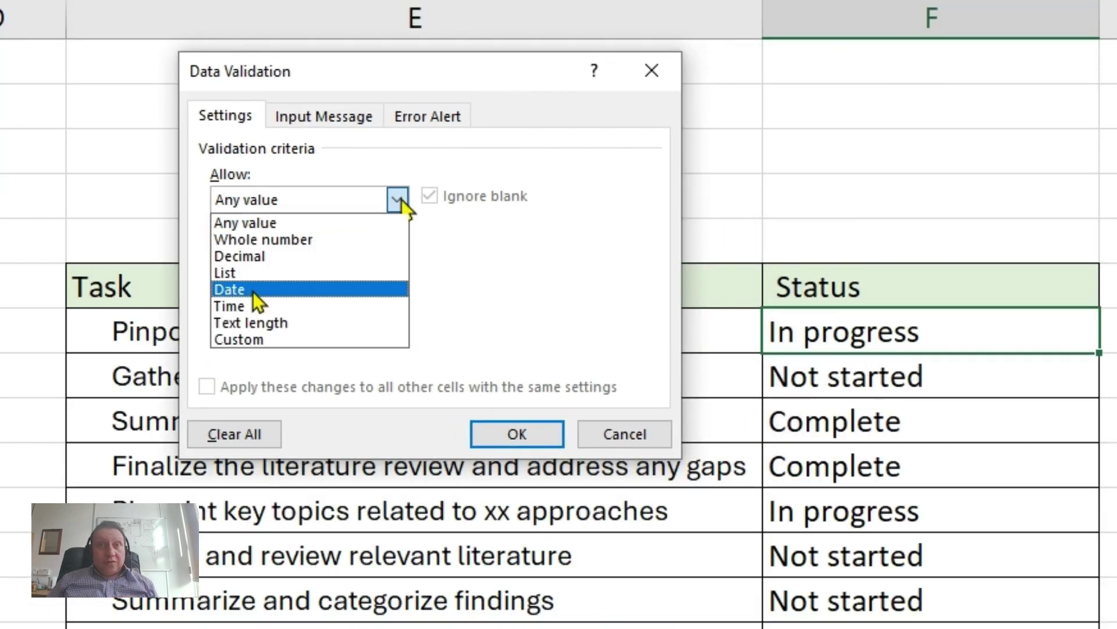
{"action": "left_click", "coordinate": [232, 272]}
{"action": "left_click_drag", "start_coordinate": [481, 68], "coordinate": [352, 46]}
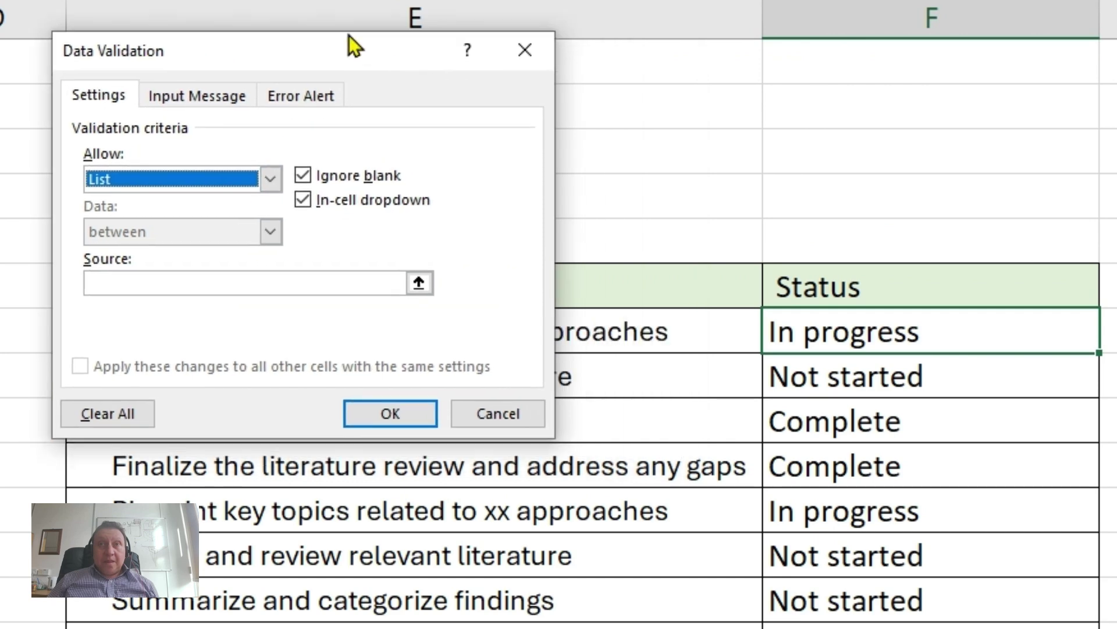
- Enter the list source 'In progress, Complete, Not started', capitalising Complete
{"action": "left_click", "coordinate": [240, 279]}
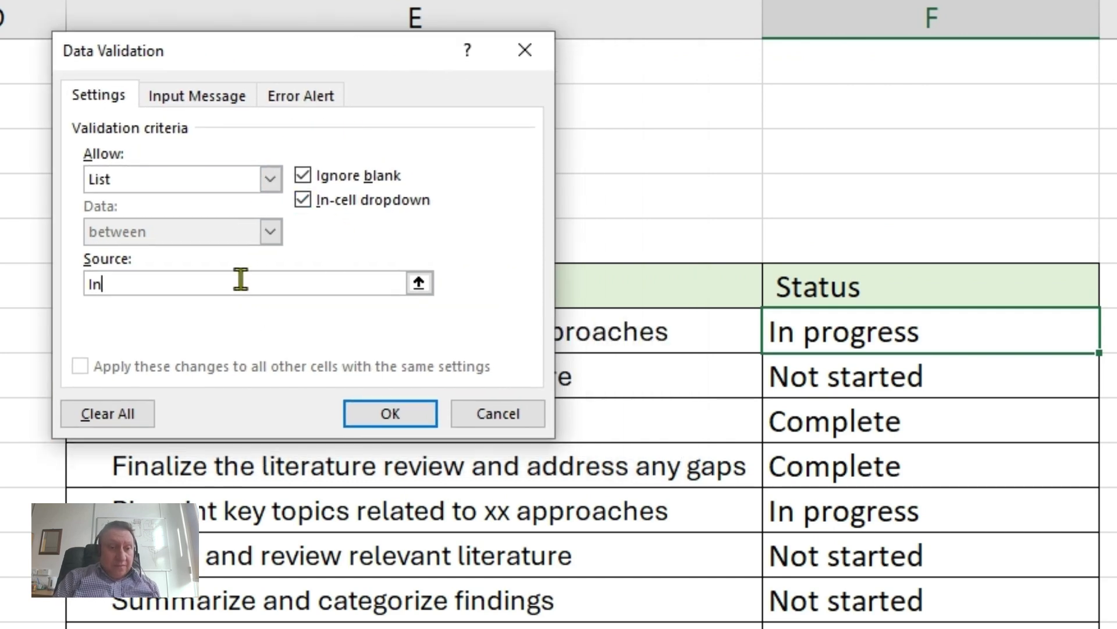
{"action": "type", "text": "In progress,complete, not"}
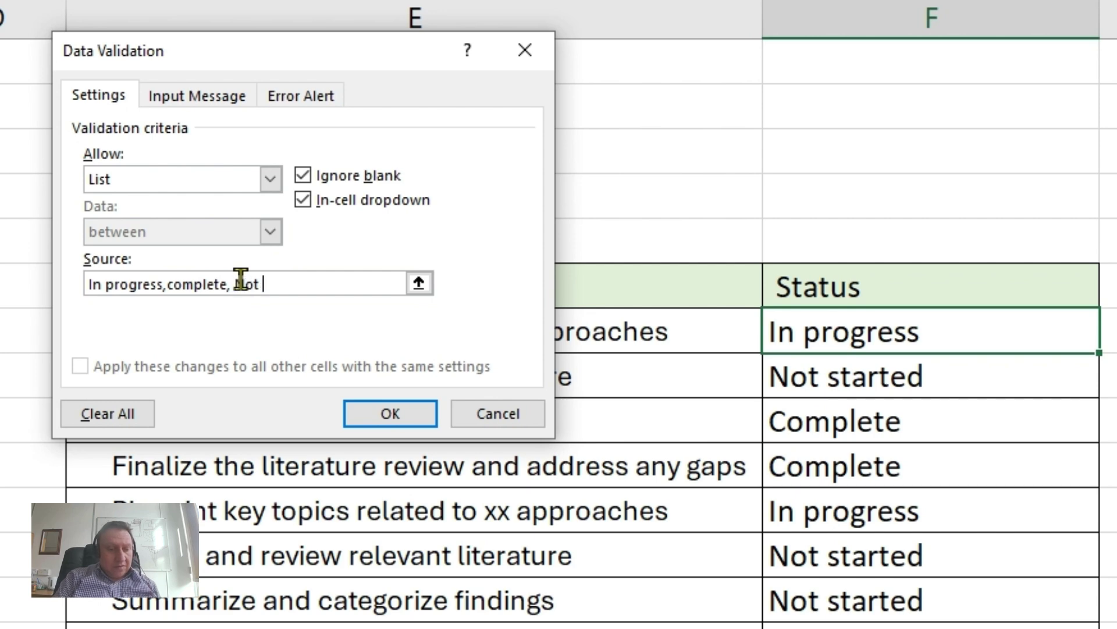
{"action": "type", "text": "started"}
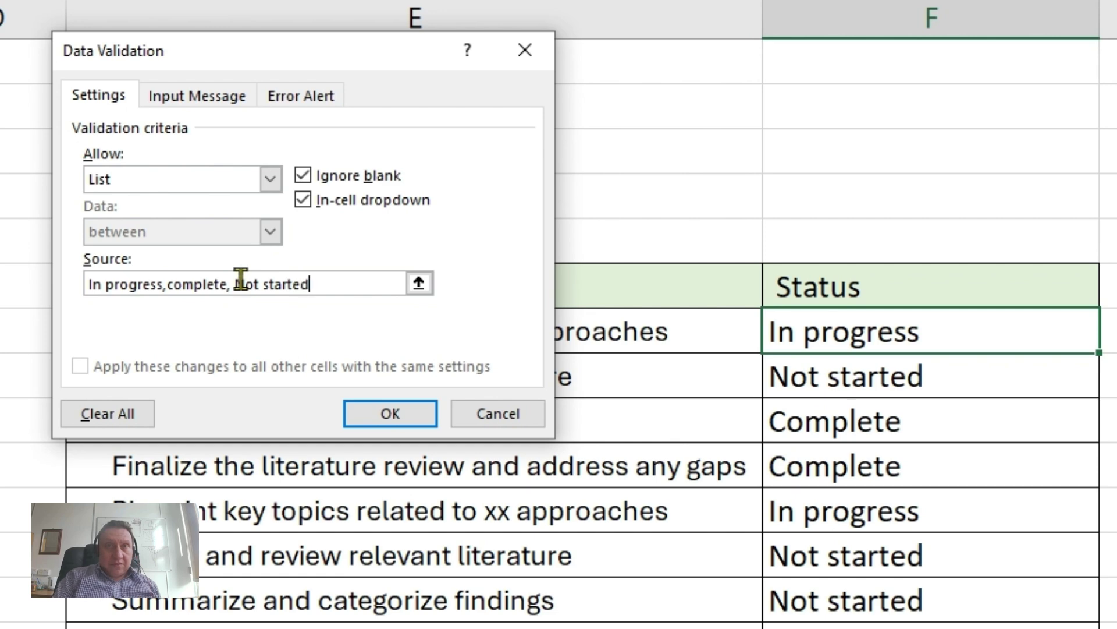
{"action": "left_click", "coordinate": [172, 283]}
{"action": "key", "text": "BackSpace"}
{"action": "type", "text": "C"}
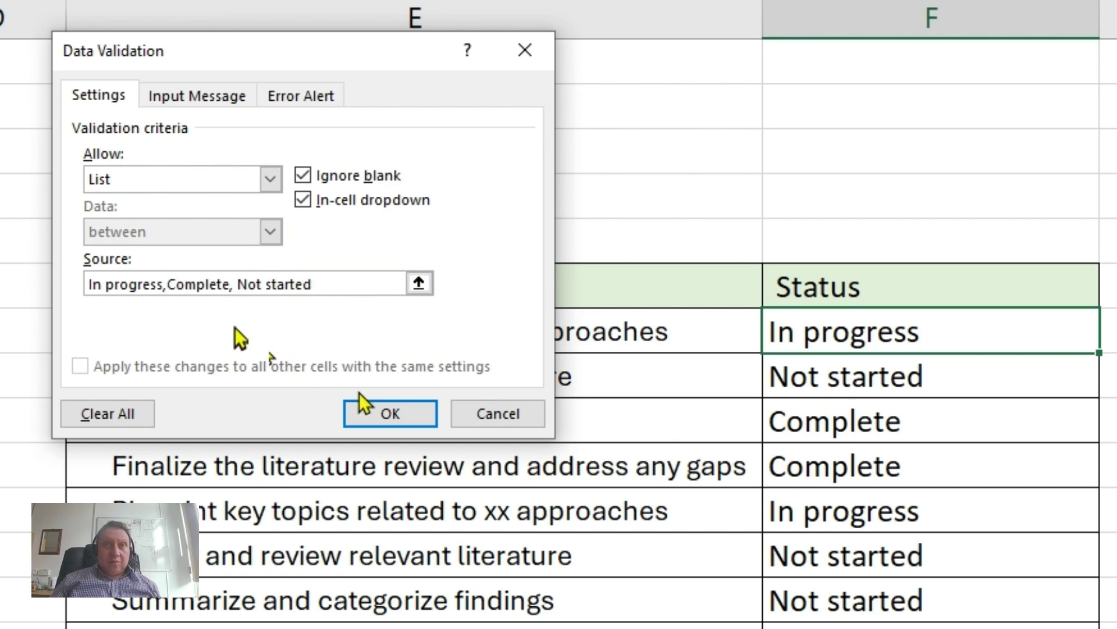
- Confirm the validation list, set F7 to Complete and fill it down to F14
{"action": "left_click", "coordinate": [387, 414]}
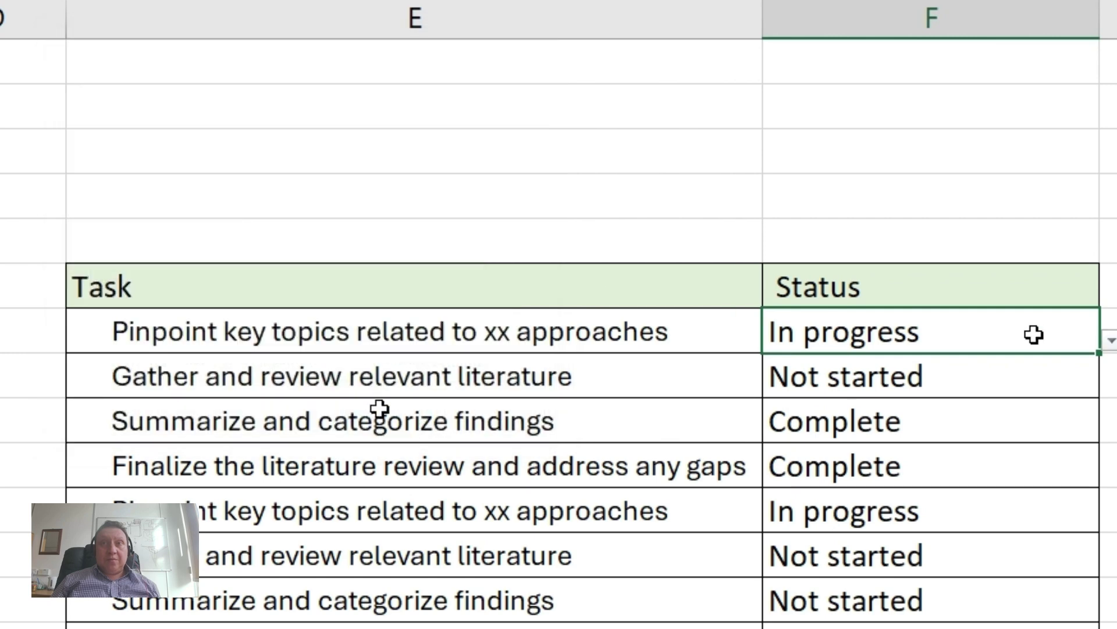
{"action": "key", "text": "Down"}
{"action": "left_click", "coordinate": [768, 274]}
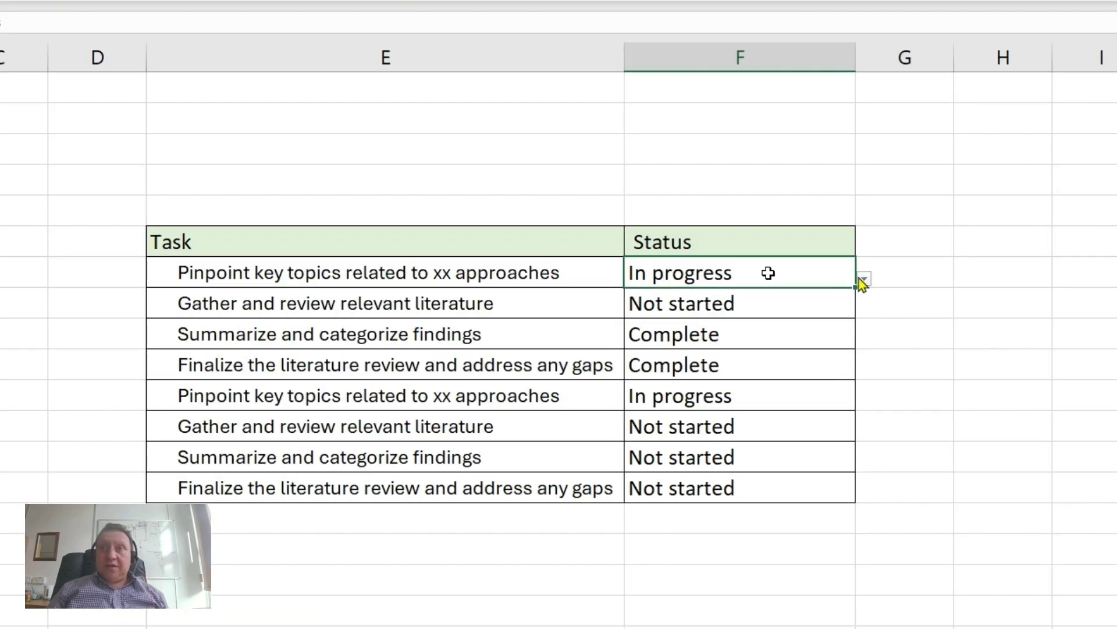
{"action": "left_click", "coordinate": [864, 279]}
{"action": "left_click", "coordinate": [625, 317]}
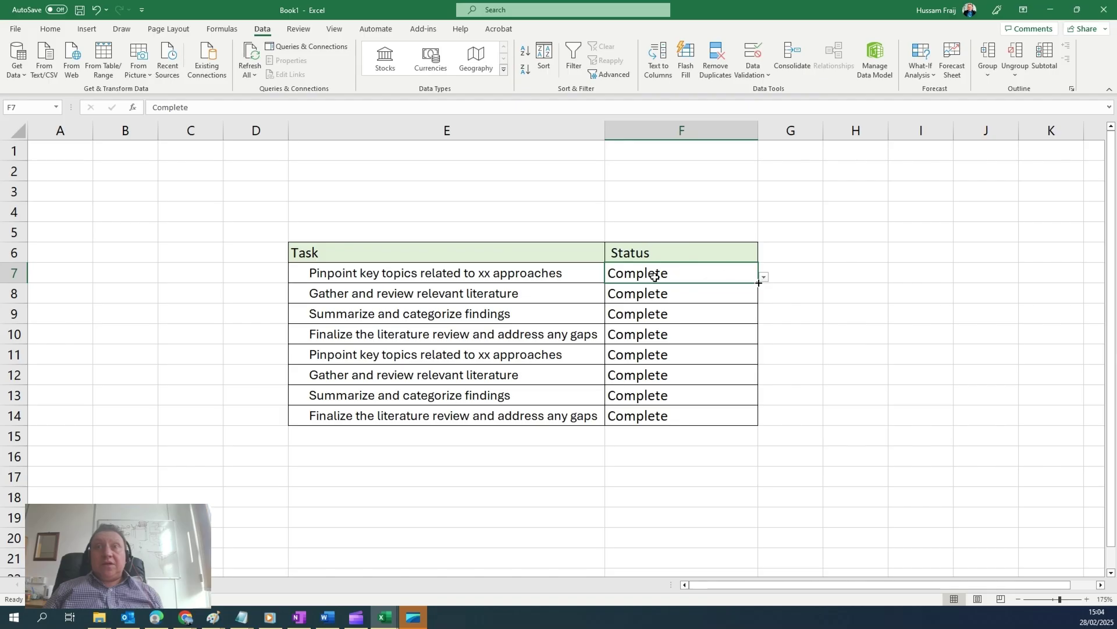
{"action": "left_click_drag", "start_coordinate": [857, 287], "coordinate": [854, 507]}
- Change the second task's status in F8 to In progress
{"action": "left_click", "coordinate": [733, 310]}
{"action": "left_click", "coordinate": [764, 298]}
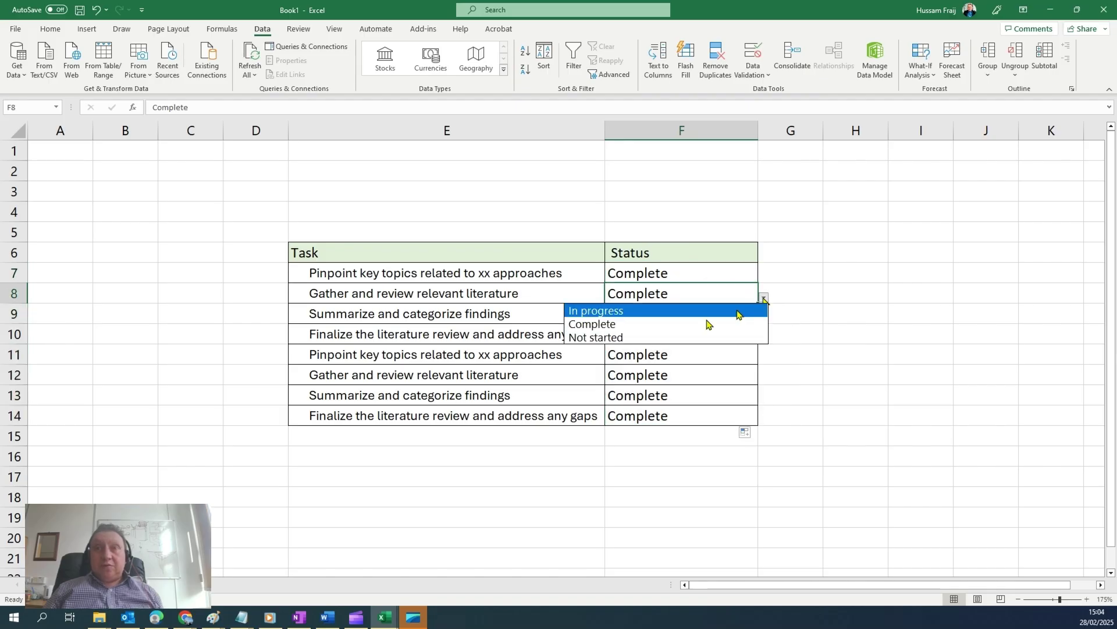
{"action": "left_click", "coordinate": [632, 313]}
{"action": "left_click", "coordinate": [655, 374]}
{"action": "left_click", "coordinate": [646, 277]}
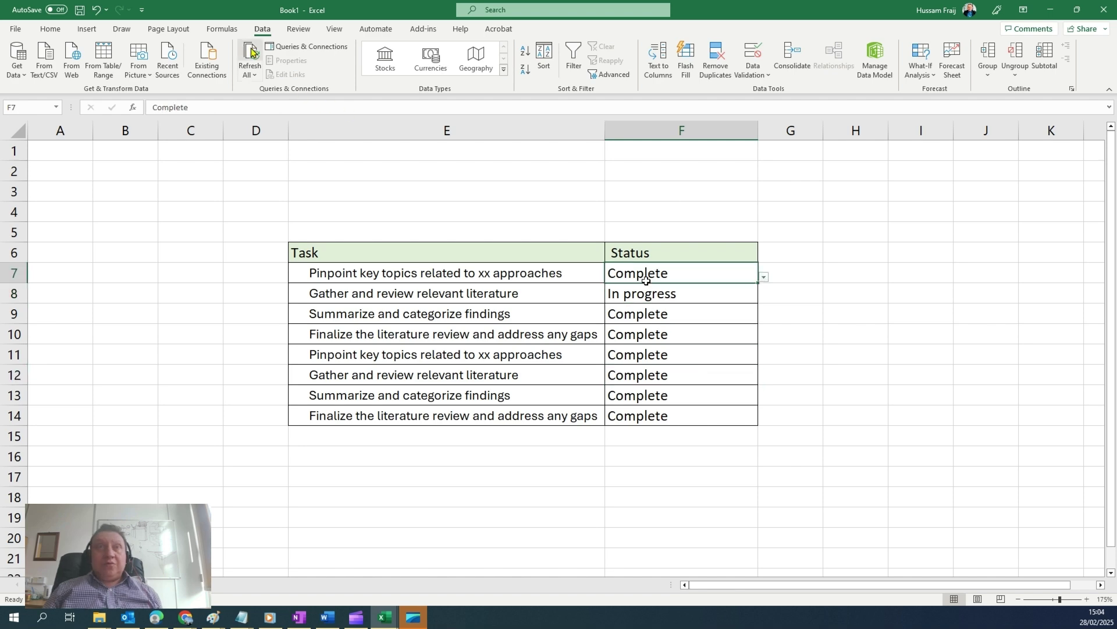
{"action": "left_click", "coordinate": [58, 30]}
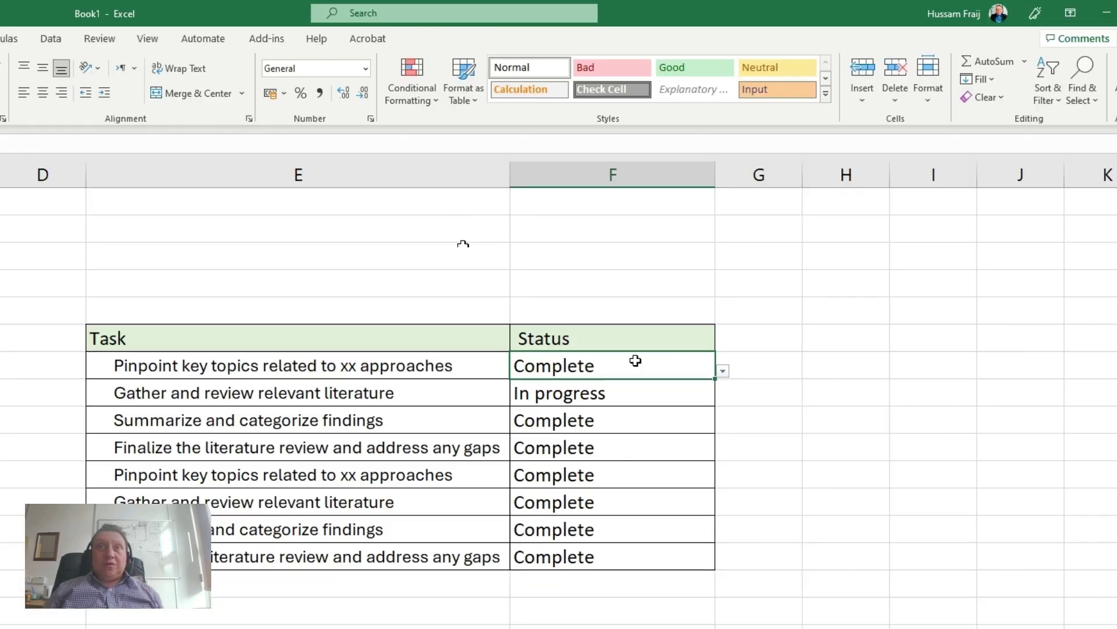
- Add a Highlight Cells Equal To 'Complete' rule with a custom green fill
{"action": "left_click", "coordinate": [538, 80]}
{"action": "mouse_move", "coordinate": [448, 132]}
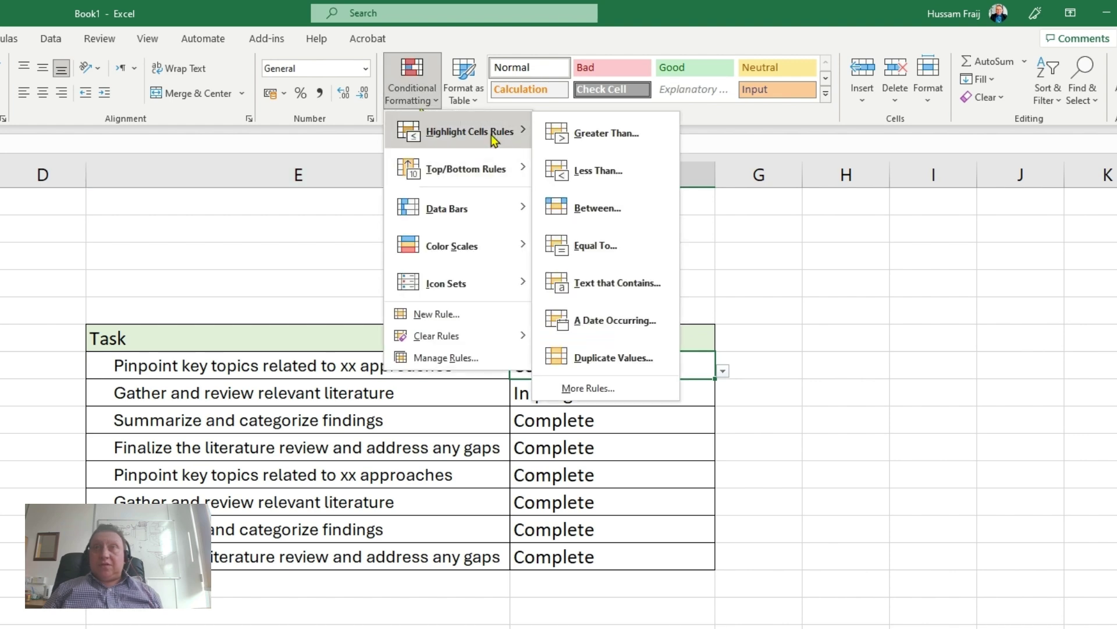
{"action": "left_click", "coordinate": [594, 244]}
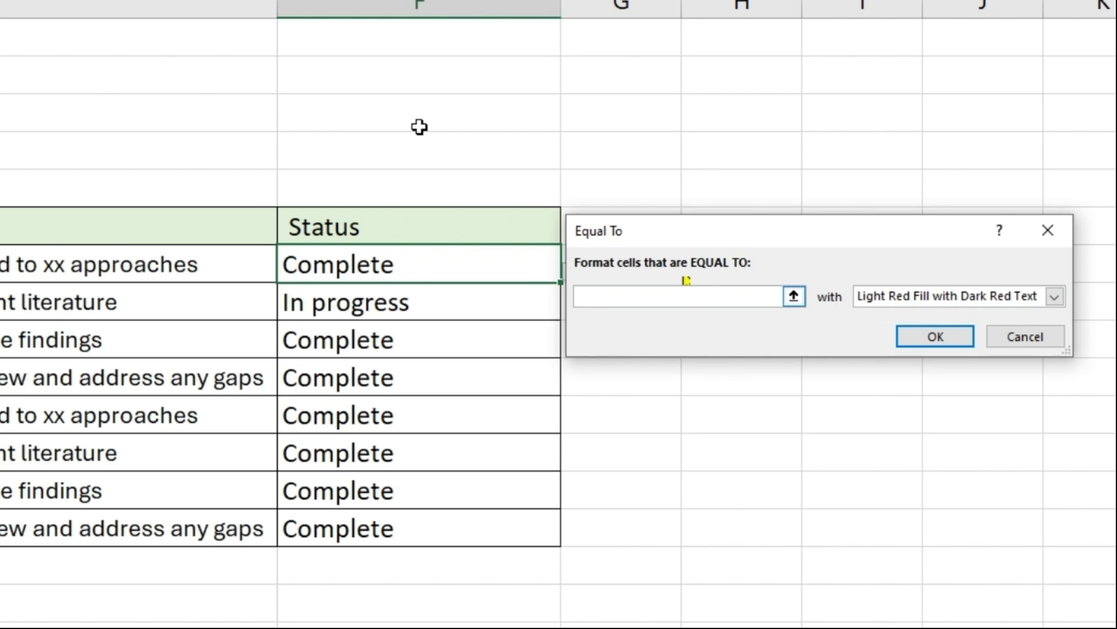
{"action": "left_click", "coordinate": [670, 295]}
{"action": "type", "text": "complete"}
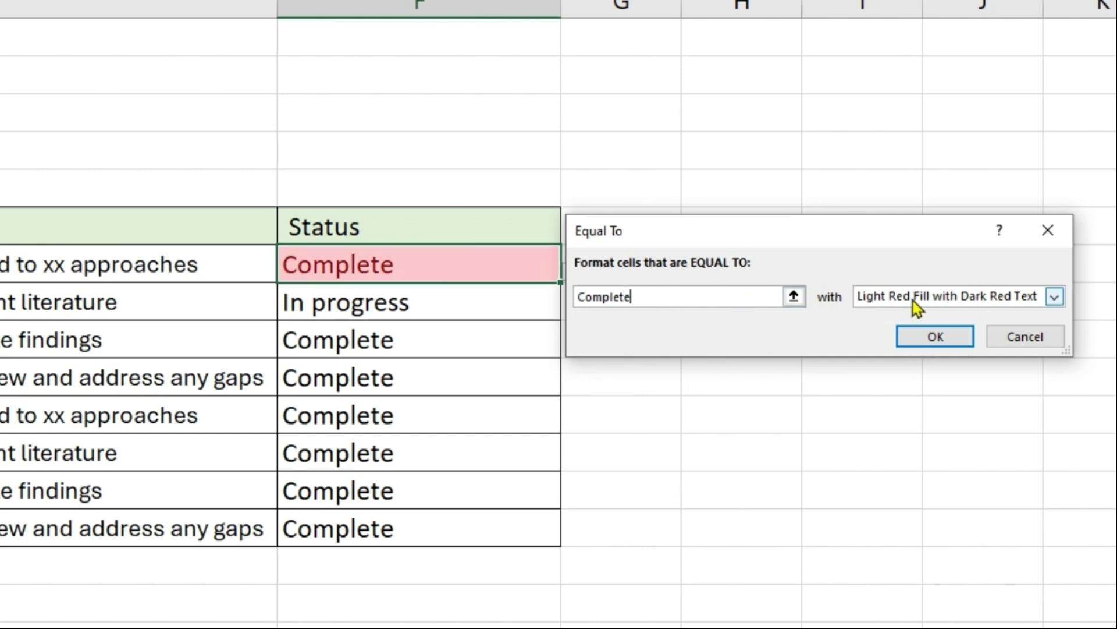
{"action": "left_click", "coordinate": [1053, 297]}
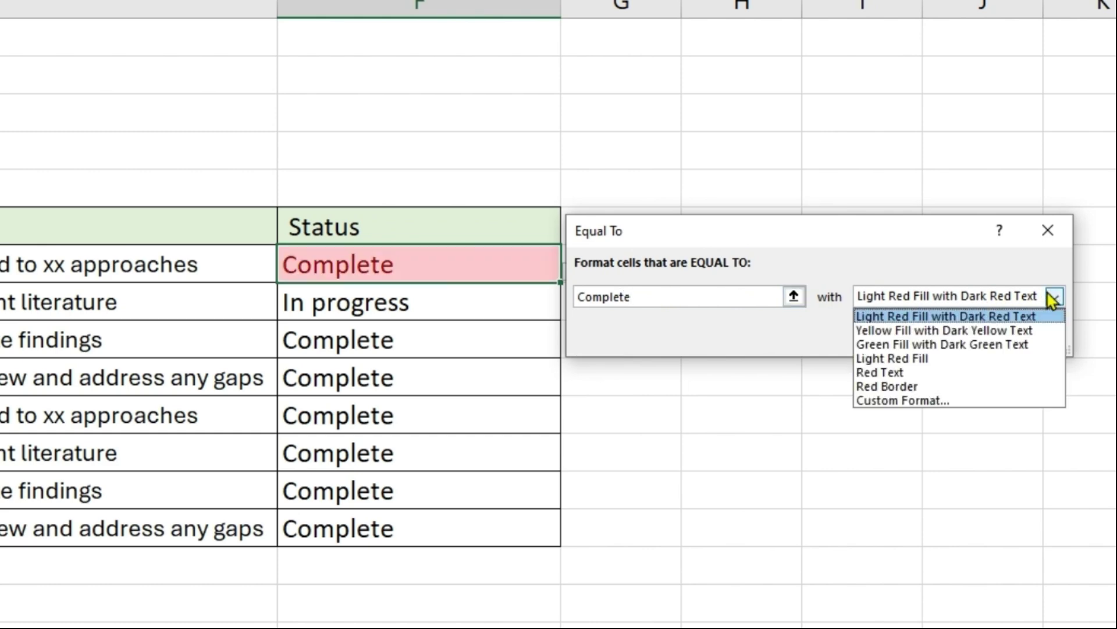
{"action": "left_click", "coordinate": [932, 400]}
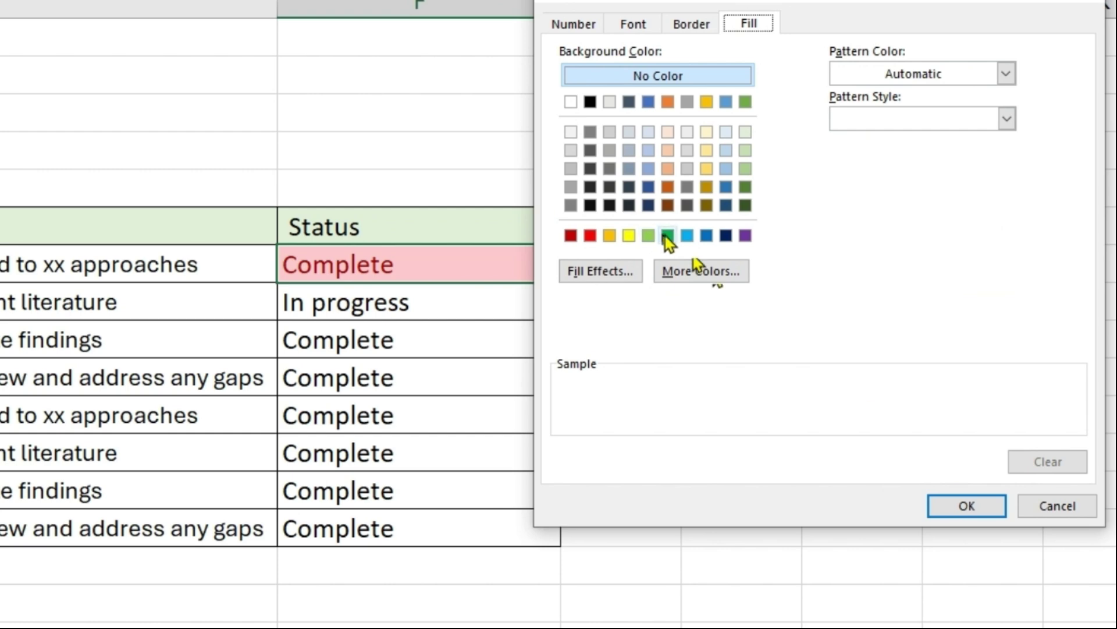
{"action": "left_click", "coordinate": [667, 236]}
{"action": "left_click", "coordinate": [961, 505]}
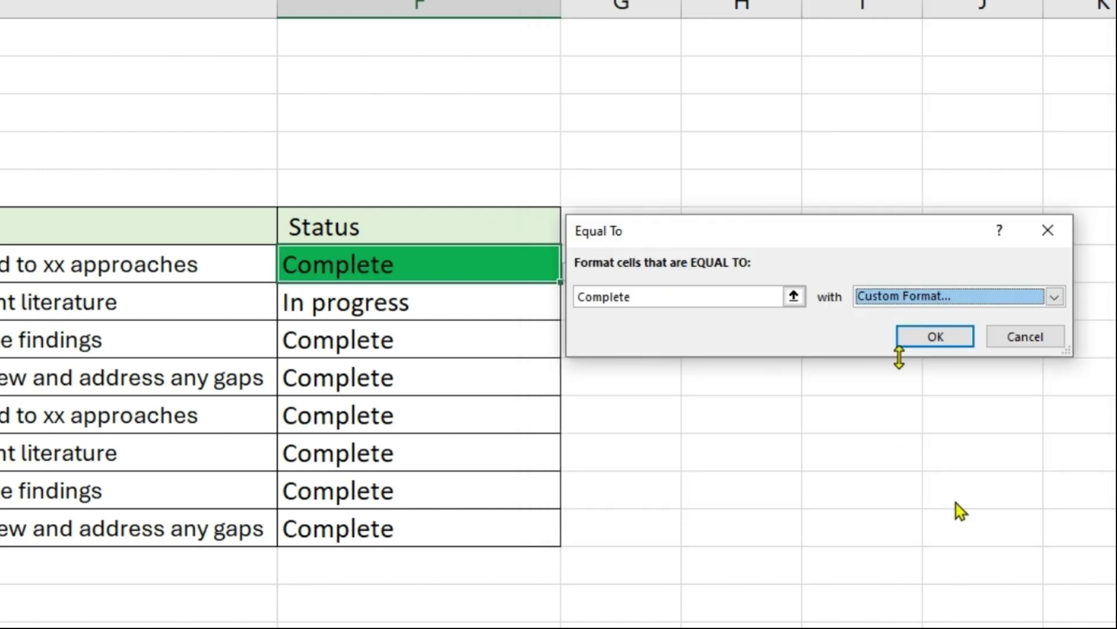
{"action": "left_click_drag", "start_coordinate": [706, 295], "coordinate": [489, 297]}
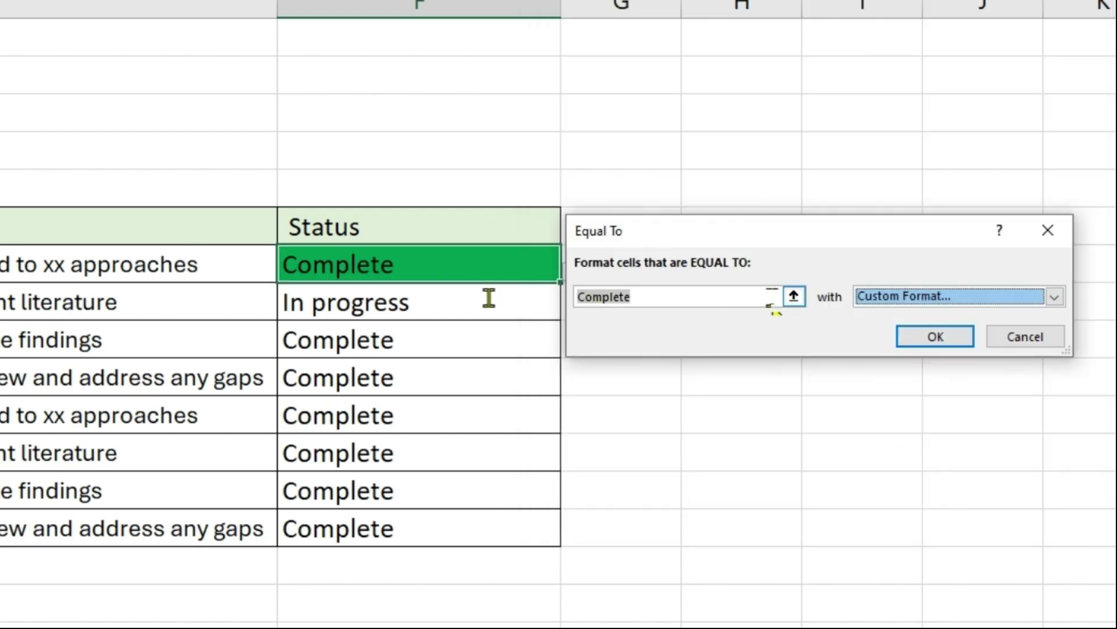
{"action": "left_click", "coordinate": [934, 336]}
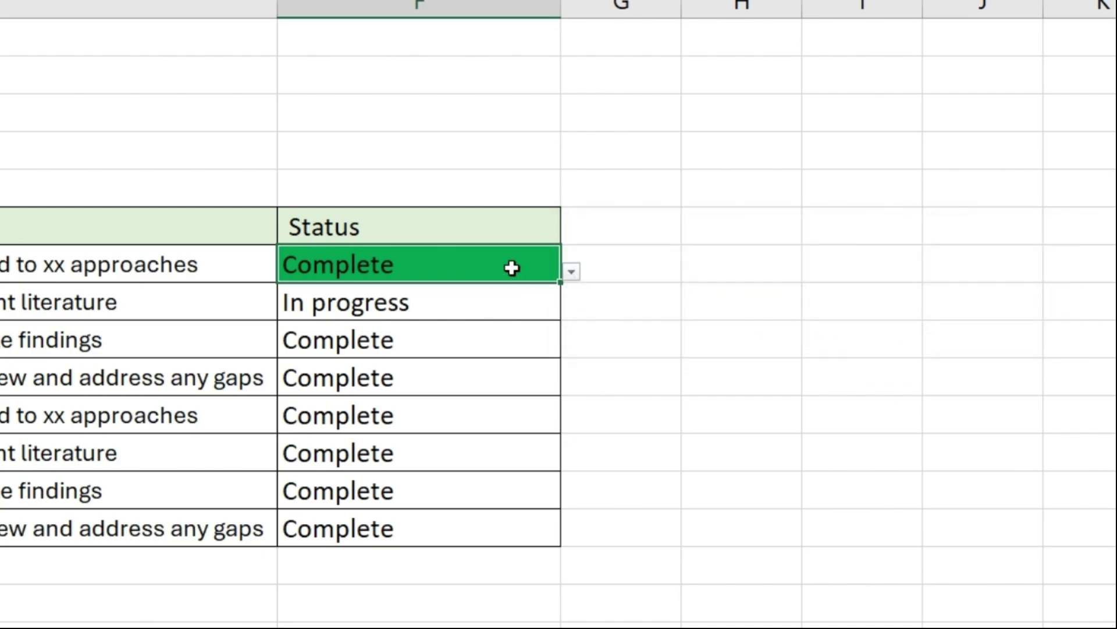
{"action": "left_click", "coordinate": [570, 272]}
- Set the first status to In progress and start an Equal To rule matching 'In progress'
{"action": "left_click", "coordinate": [579, 377]}
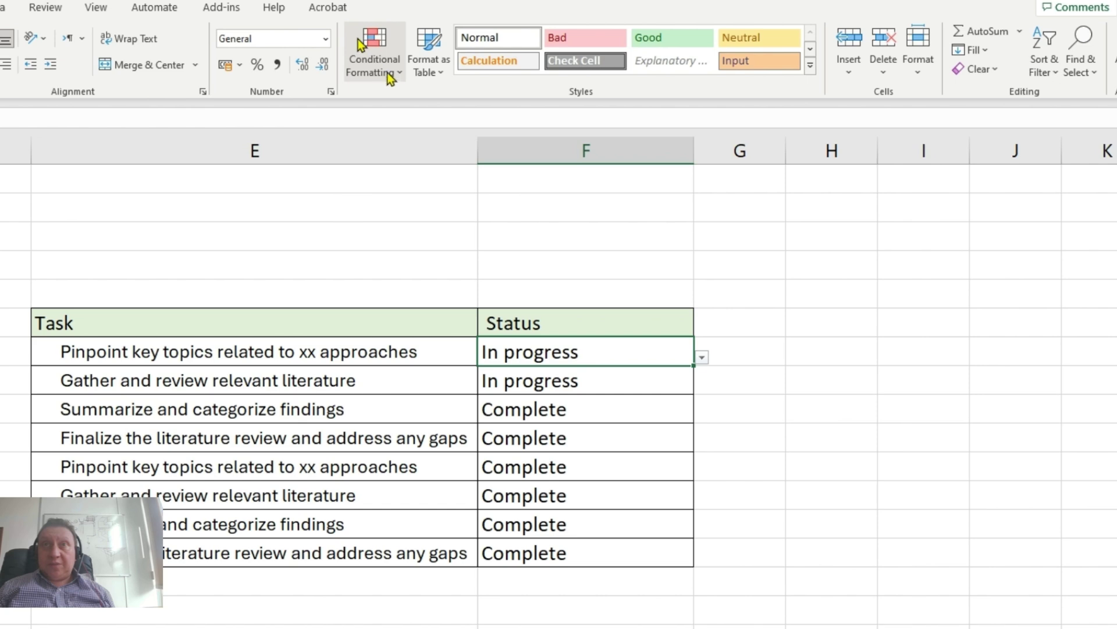
{"action": "left_click", "coordinate": [367, 72]}
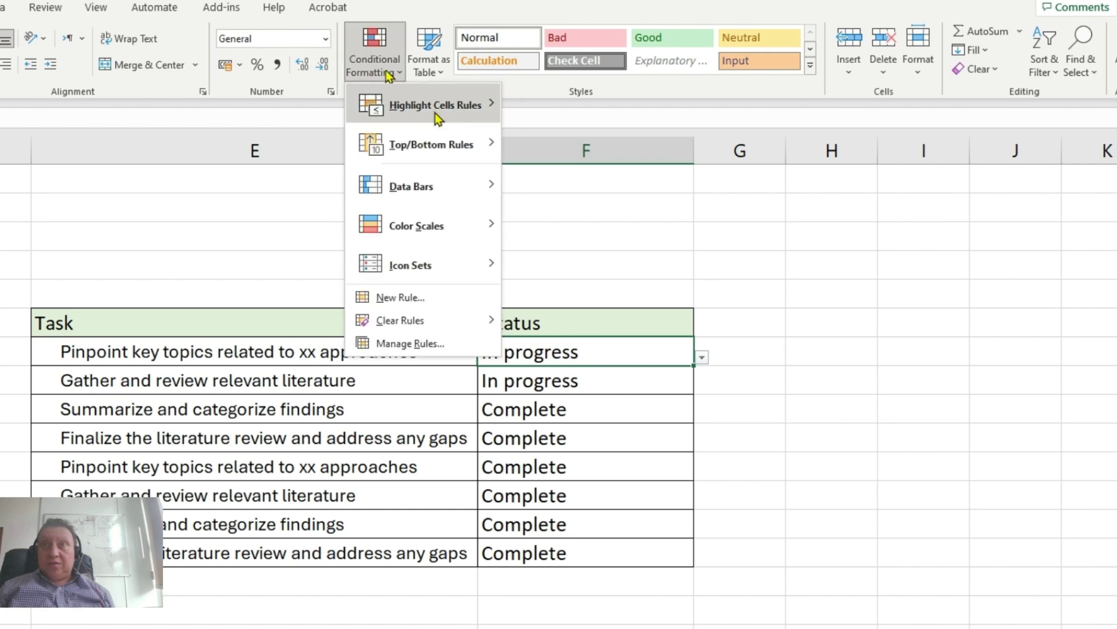
{"action": "mouse_move", "coordinate": [437, 116]}
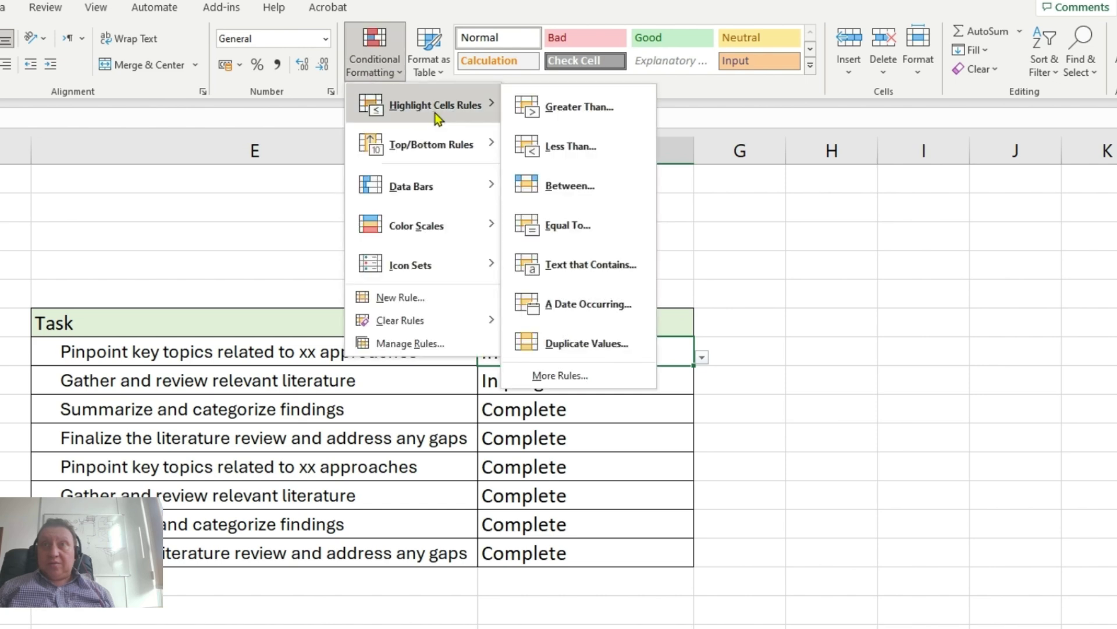
{"action": "left_click", "coordinate": [567, 225]}
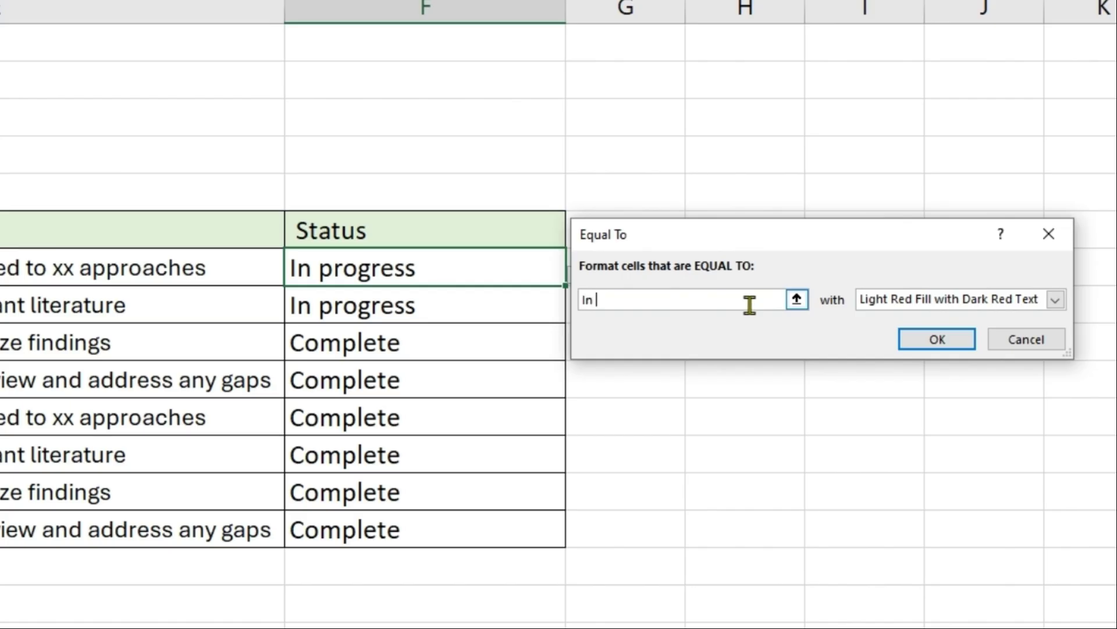
{"action": "type", "text": "In progress"}
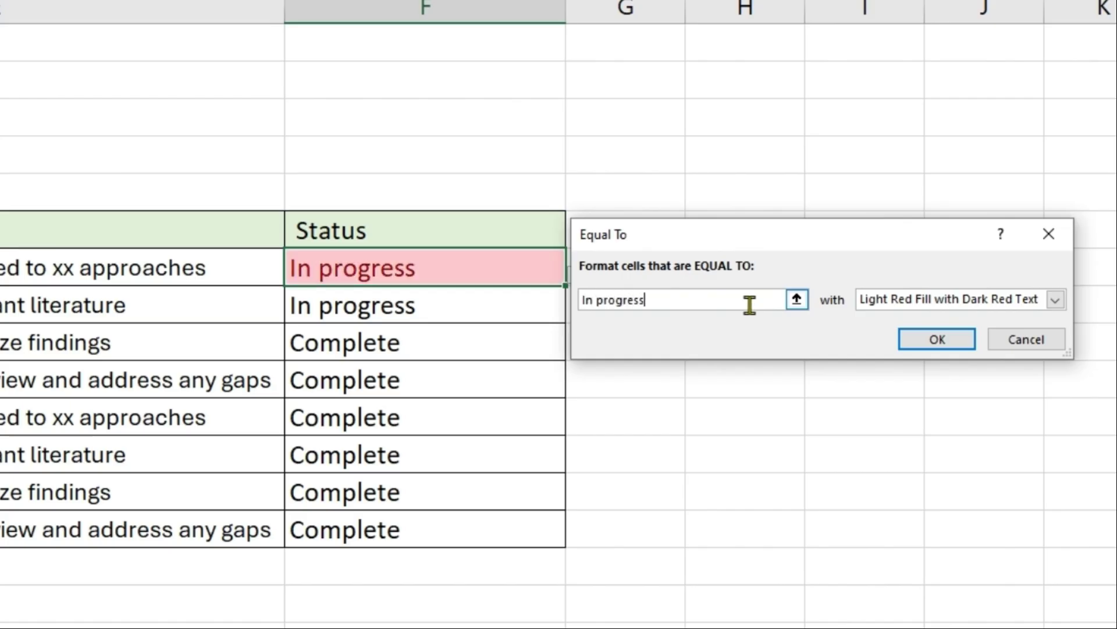
- Give the In progress rule a custom yellow fill and apply it
{"action": "left_click", "coordinate": [1055, 300]}
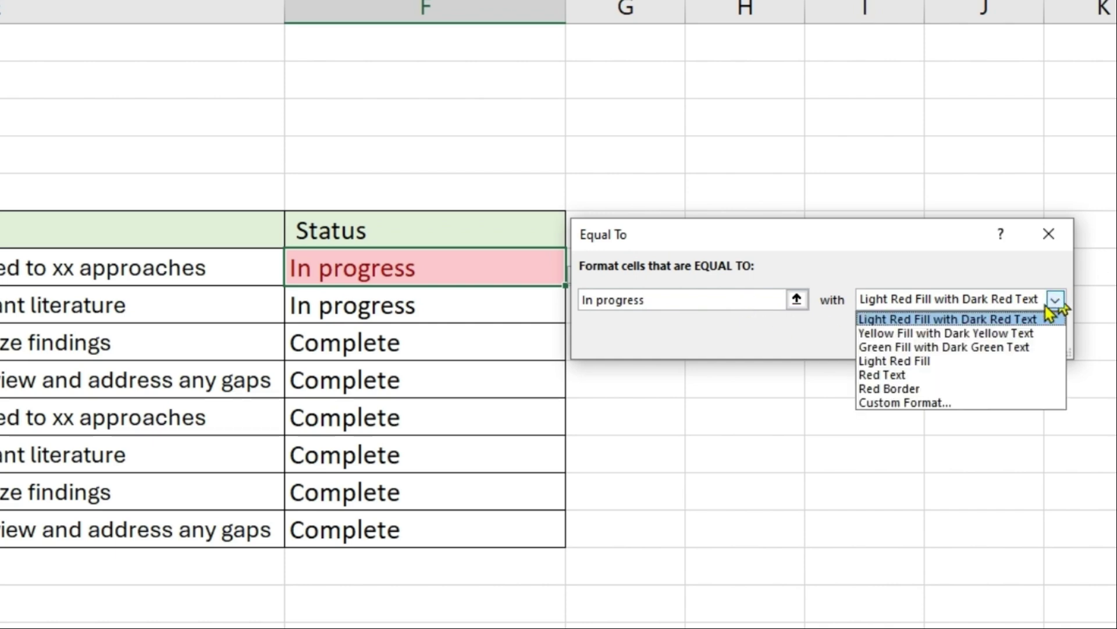
{"action": "left_click", "coordinate": [908, 404]}
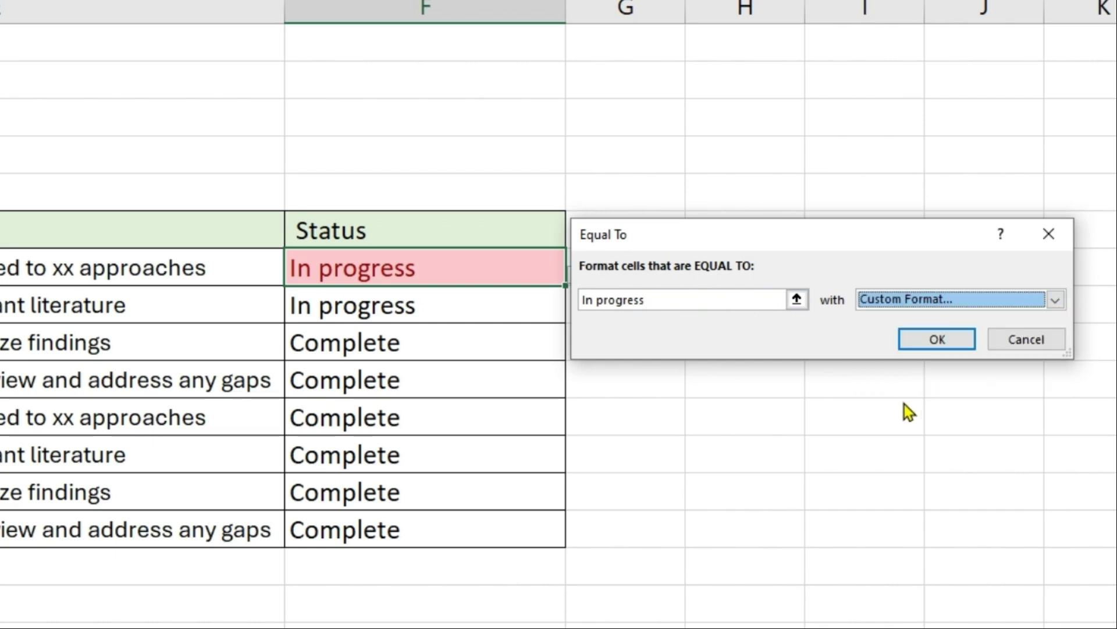
{"action": "left_click", "coordinate": [633, 239]}
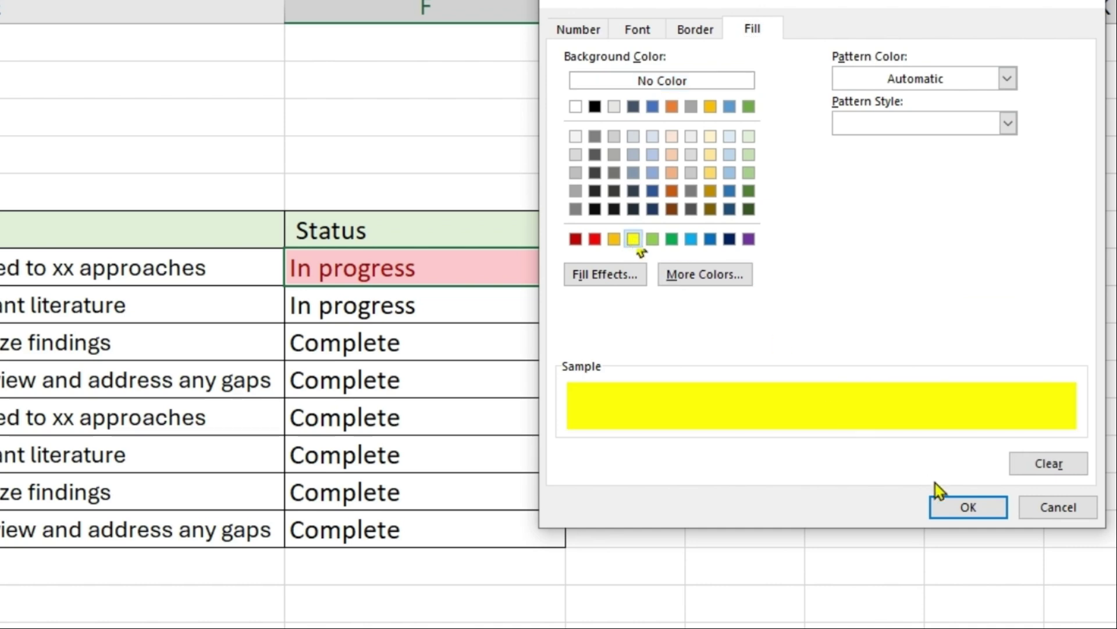
{"action": "left_click", "coordinate": [984, 510]}
{"action": "left_click", "coordinate": [930, 343]}
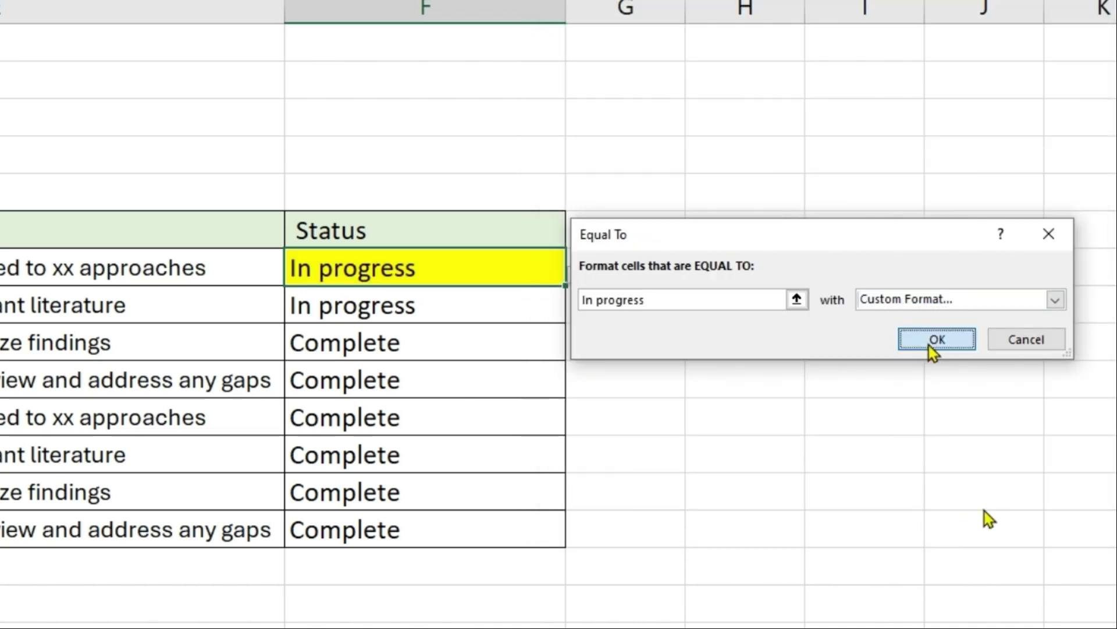
{"action": "left_click", "coordinate": [575, 274]}
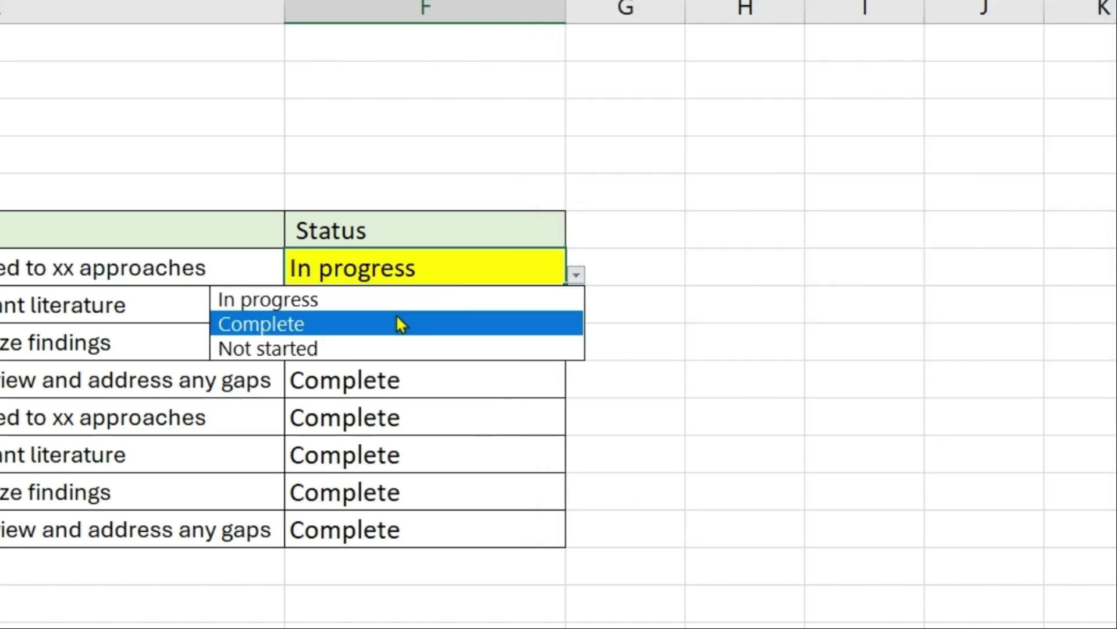
- Set the first status to Not started and start an Equal To rule matching 'Not Started'
{"action": "left_click", "coordinate": [336, 350]}
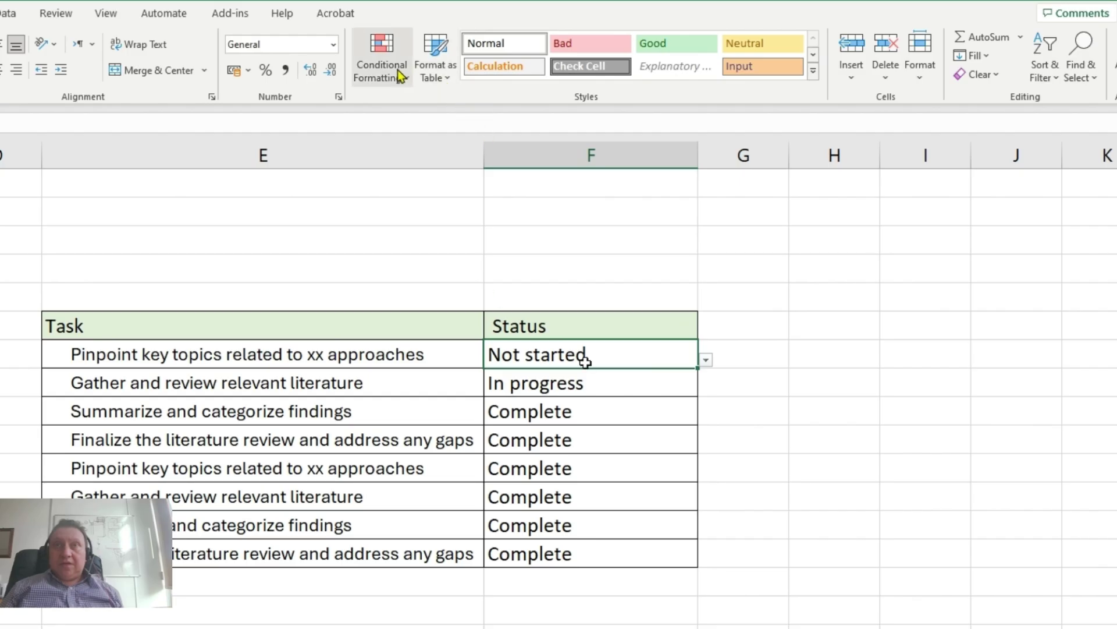
{"action": "left_click", "coordinate": [389, 69]}
{"action": "mouse_move", "coordinate": [494, 111]}
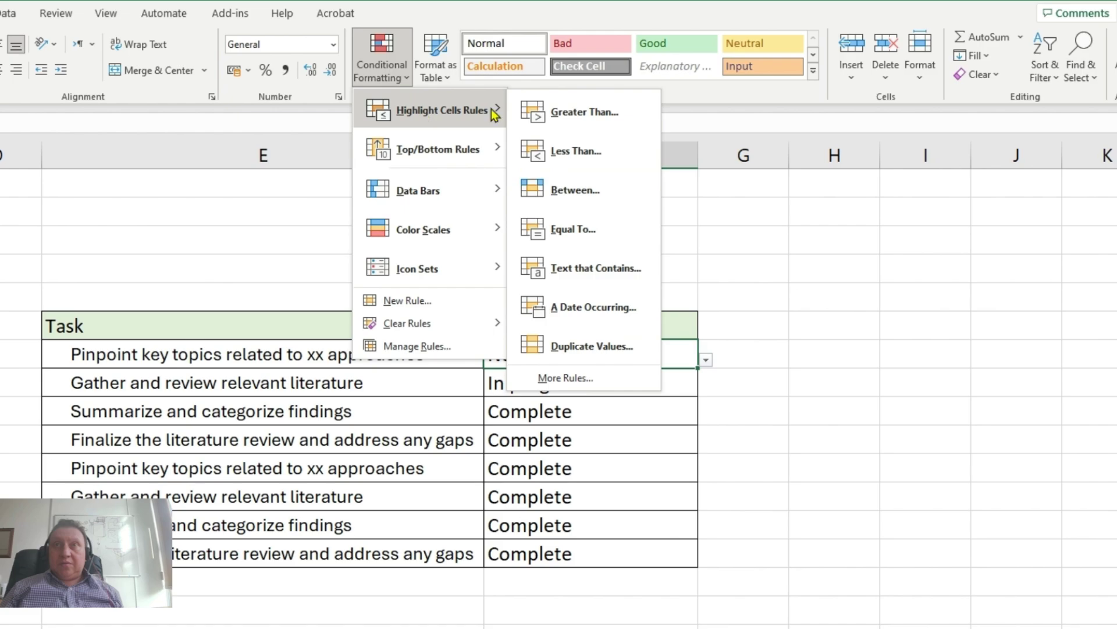
{"action": "left_click", "coordinate": [568, 226]}
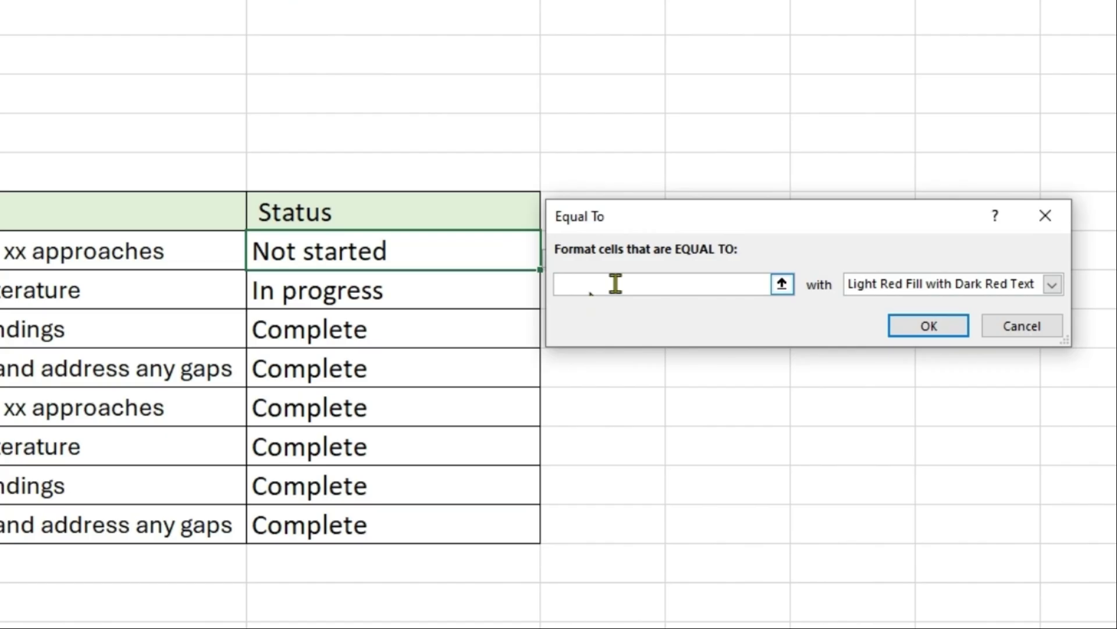
{"action": "type", "text": "Not Started"}
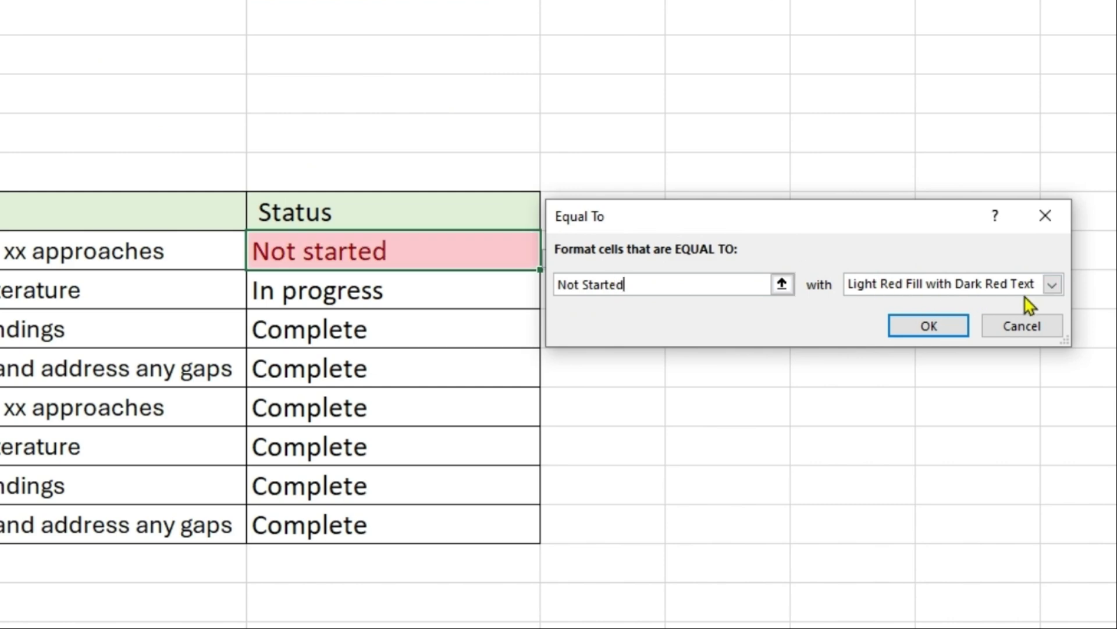
- Give the Not Started rule a custom red fill and apply it
{"action": "left_click", "coordinate": [1052, 285]}
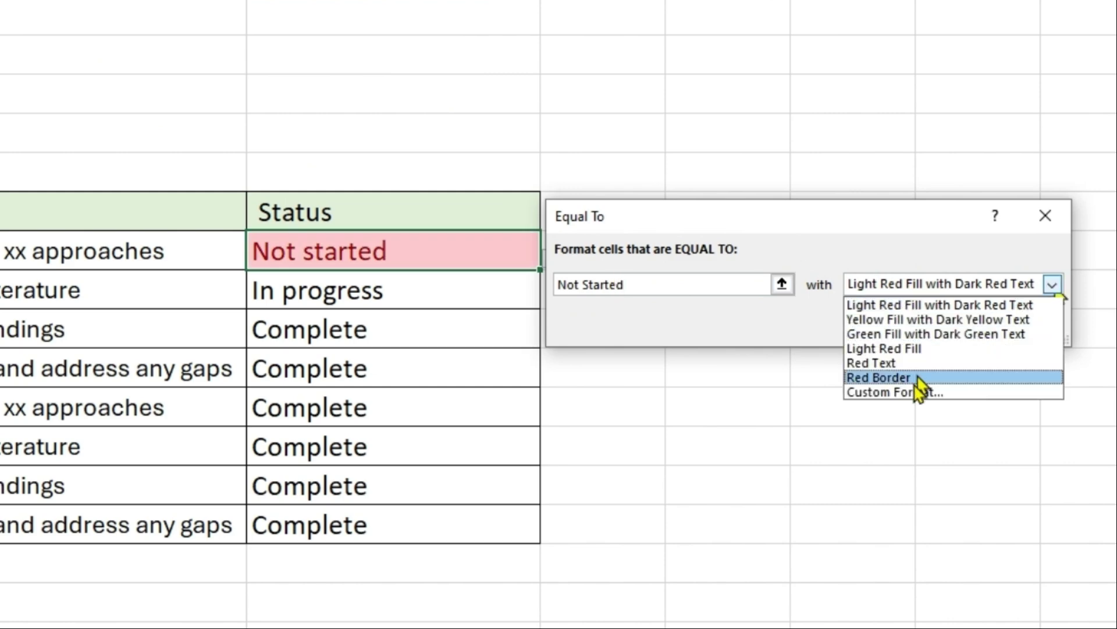
{"action": "left_click", "coordinate": [920, 392]}
{"action": "left_click", "coordinate": [571, 221]}
{"action": "left_click", "coordinate": [957, 501]}
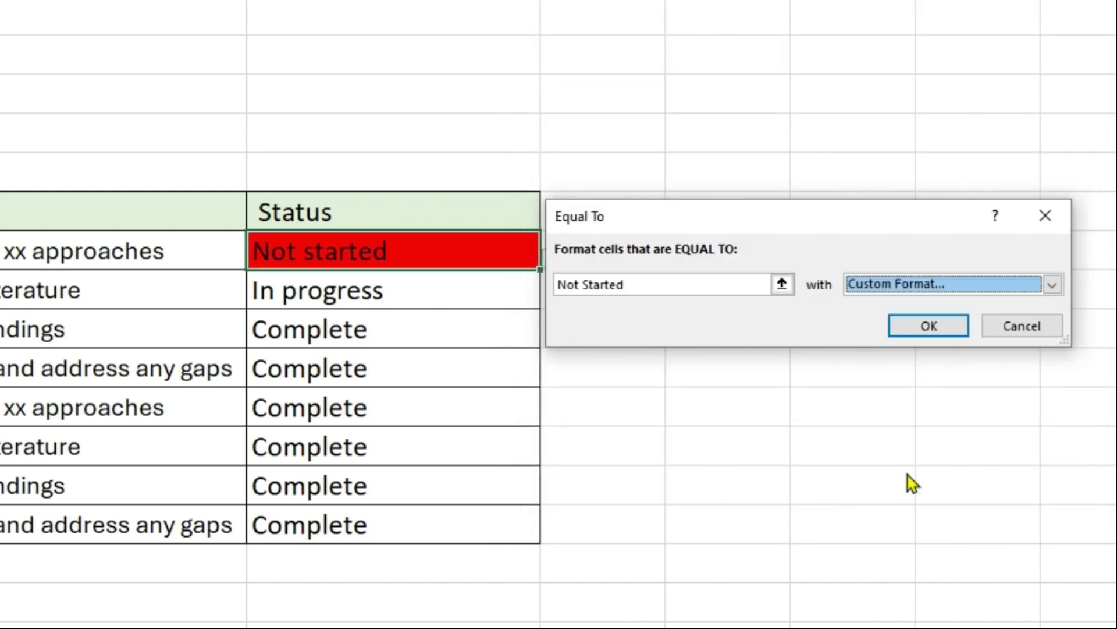
{"action": "left_click", "coordinate": [918, 327]}
- Check the red, yellow and green fills on the first status, then fill Complete down all eight rows
{"action": "left_click", "coordinate": [727, 368]}
{"action": "left_click", "coordinate": [527, 256]}
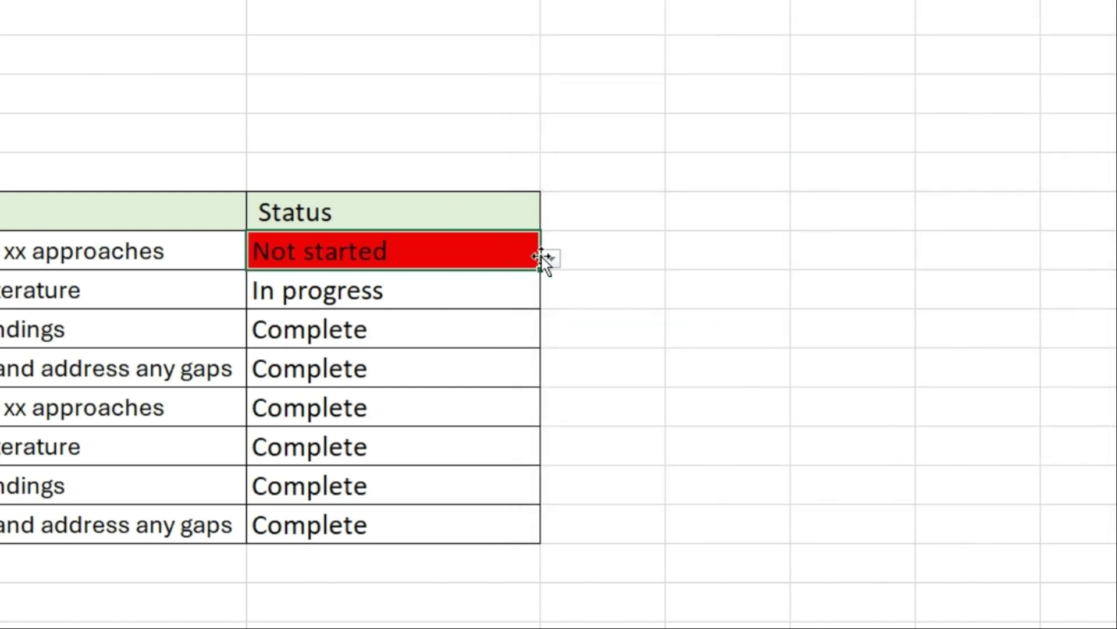
{"action": "left_click", "coordinate": [551, 258]}
{"action": "left_click", "coordinate": [414, 285]}
{"action": "left_click", "coordinate": [586, 309]}
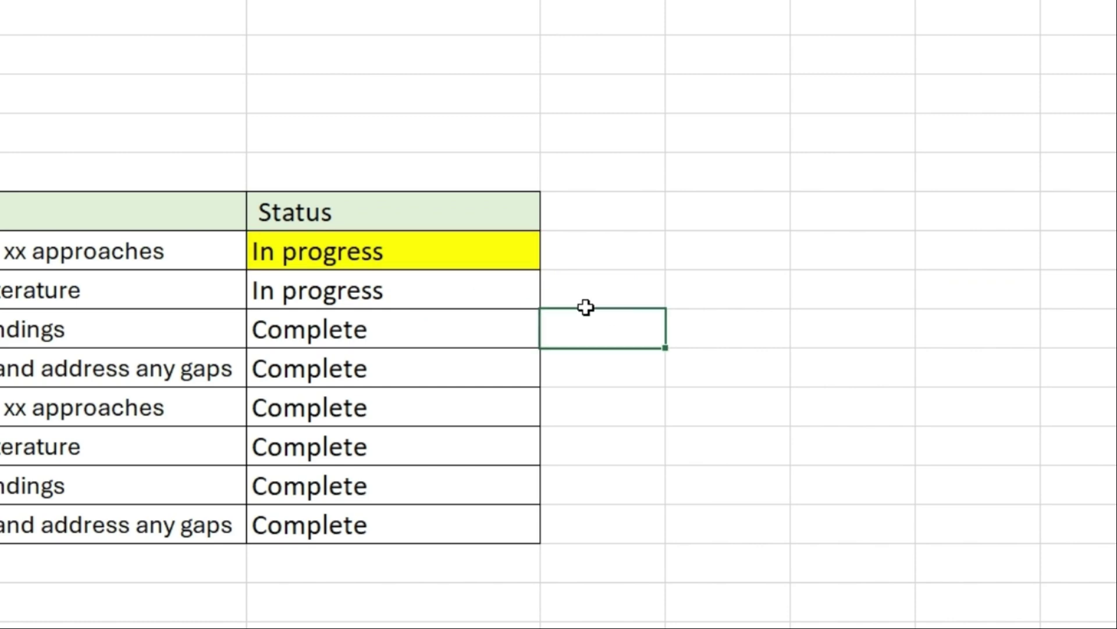
{"action": "left_click", "coordinate": [522, 250]}
{"action": "left_click", "coordinate": [552, 261]}
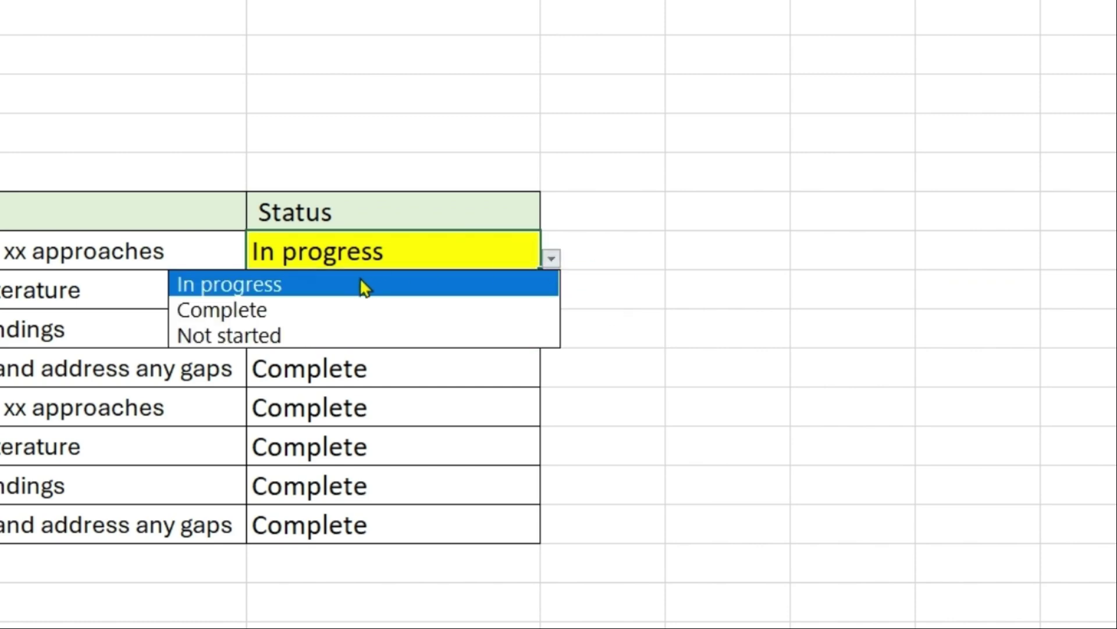
{"action": "left_click", "coordinate": [344, 309]}
{"action": "left_click", "coordinate": [589, 359]}
{"action": "left_click", "coordinate": [491, 257]}
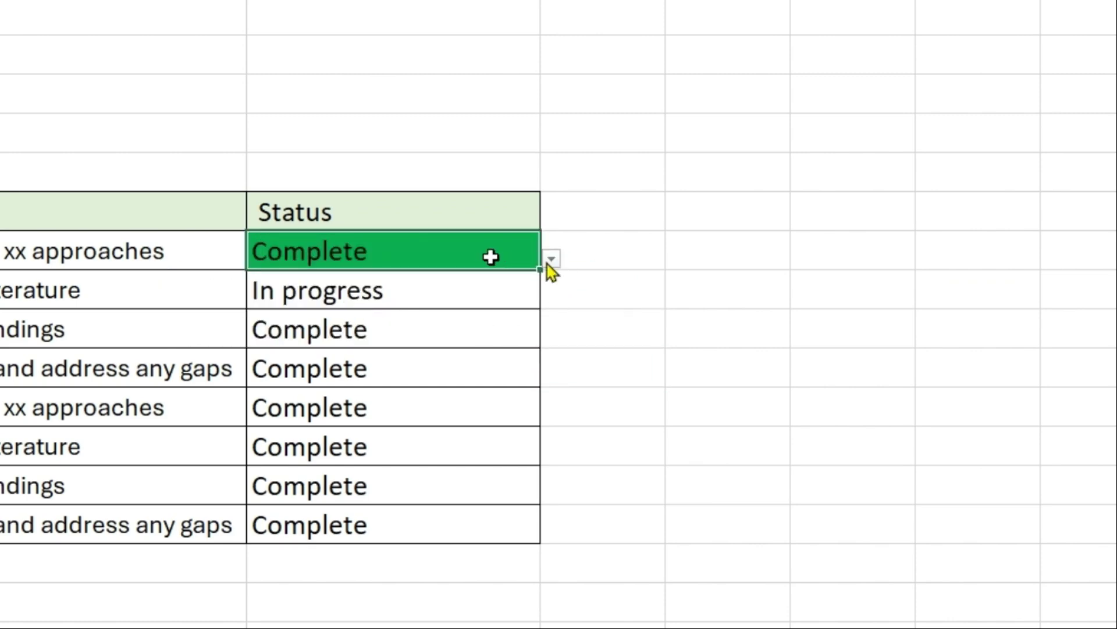
{"action": "left_click_drag", "start_coordinate": [539, 270], "coordinate": [536, 564]}
{"action": "left_click", "coordinate": [439, 617]}
- Set the fifth status to In progress and the third and seventh to Not started
{"action": "left_click", "coordinate": [400, 417]}
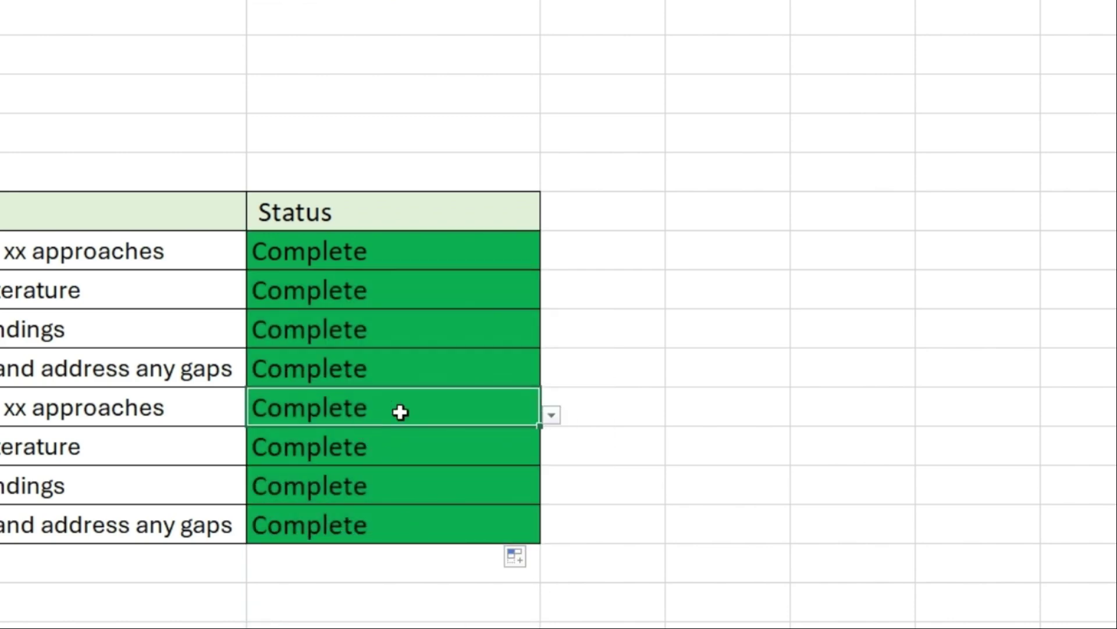
{"action": "left_click", "coordinate": [551, 415]}
{"action": "left_click", "coordinate": [321, 443]}
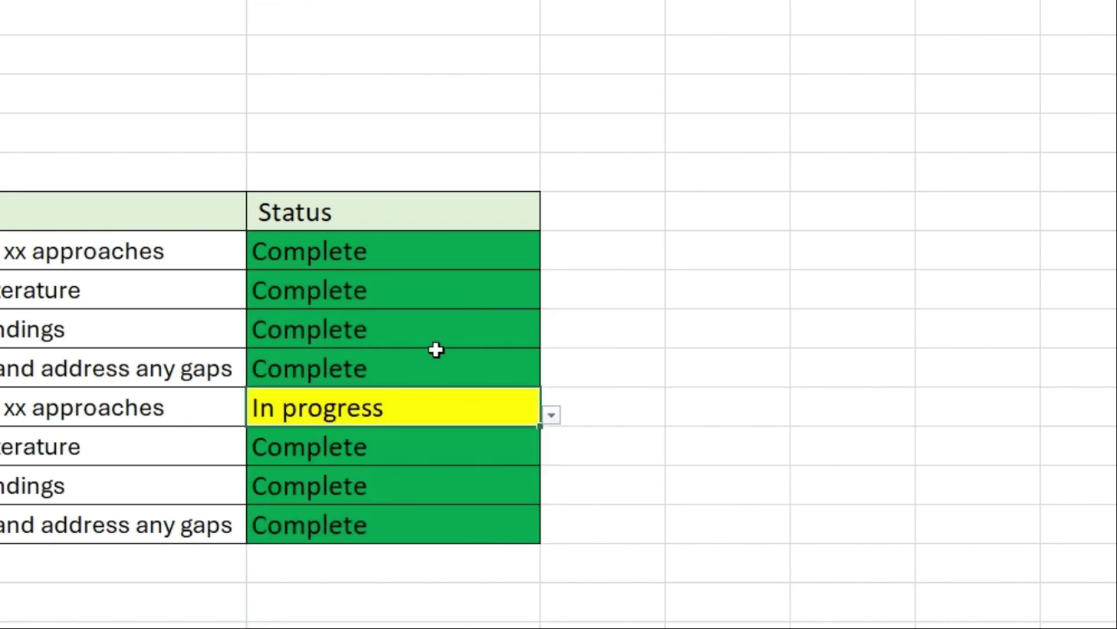
{"action": "left_click", "coordinate": [444, 328]}
{"action": "left_click", "coordinate": [551, 338]}
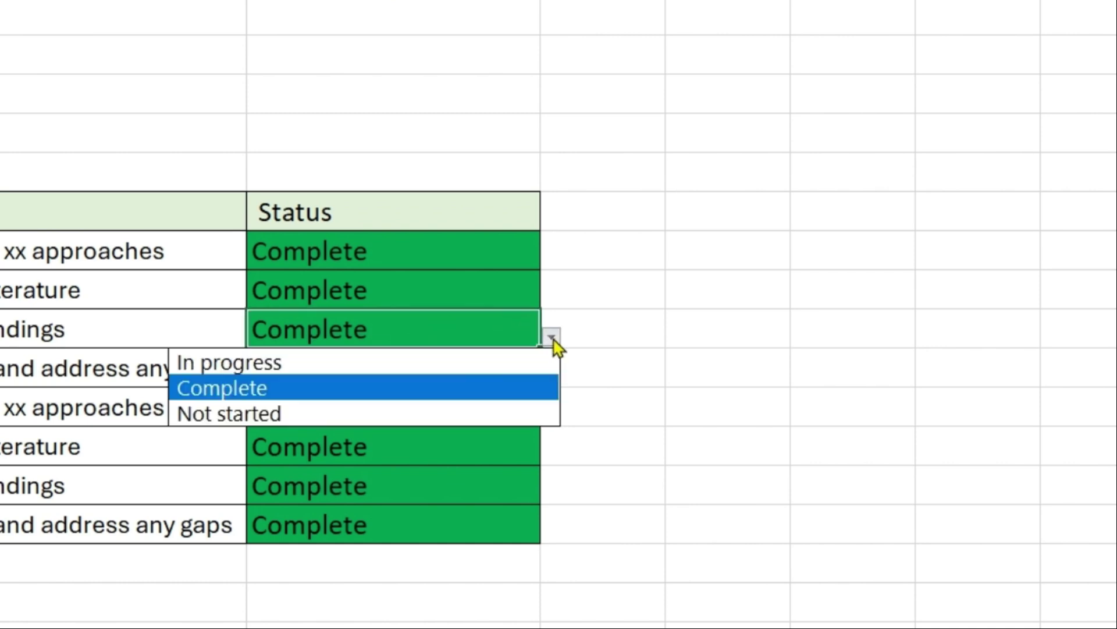
{"action": "left_click", "coordinate": [387, 410]}
{"action": "left_click", "coordinate": [534, 489]}
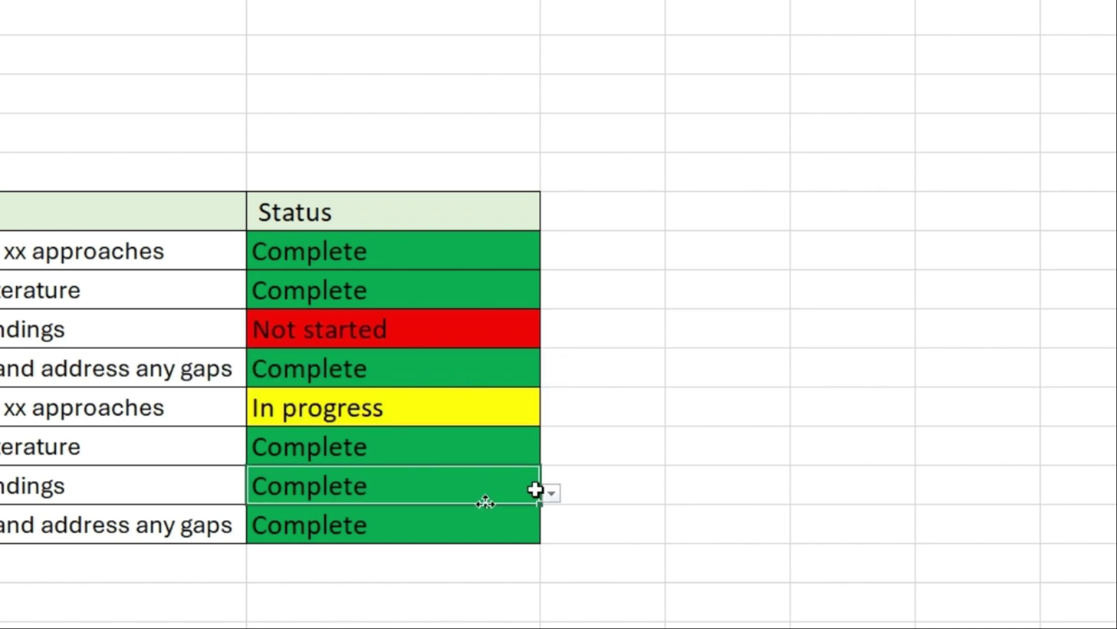
{"action": "left_click", "coordinate": [552, 500]}
{"action": "left_click", "coordinate": [320, 568]}
{"action": "left_click", "coordinate": [369, 617]}
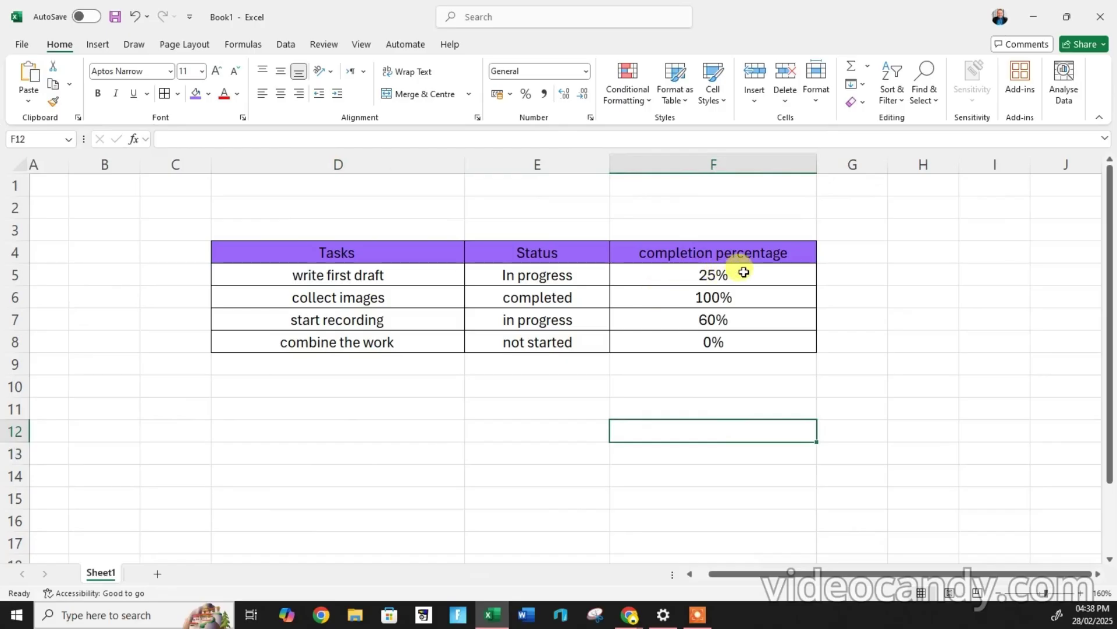
- Inspect the Tasks table, then select the completion percentages F5:F8 (25%, 100%, 60%, 0%)
{"action": "left_click", "coordinate": [740, 273]}
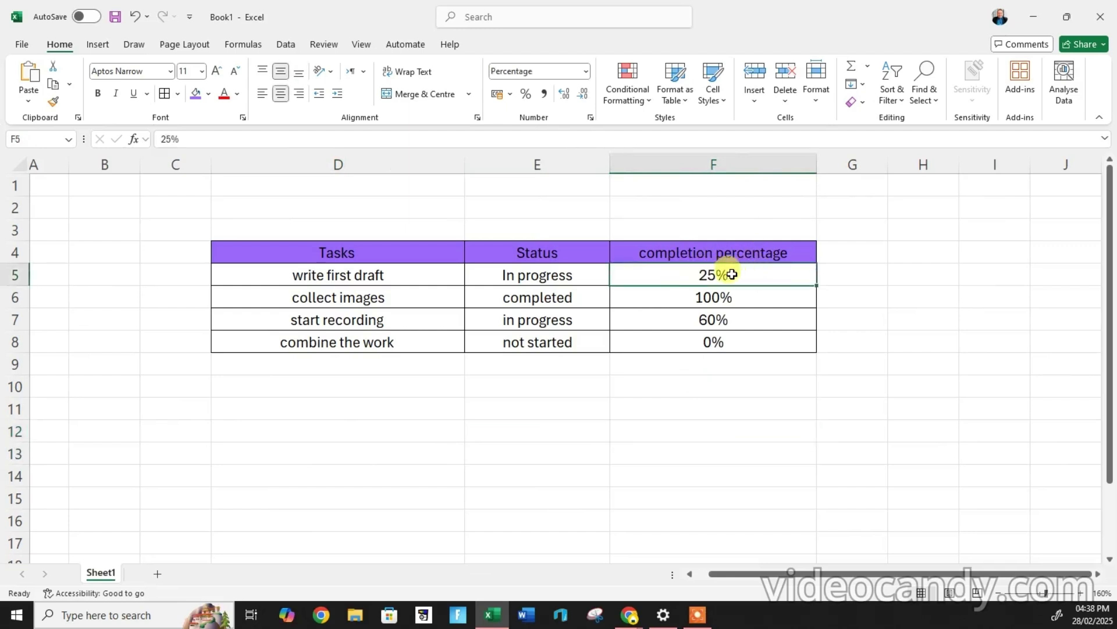
{"action": "left_click", "coordinate": [549, 282]}
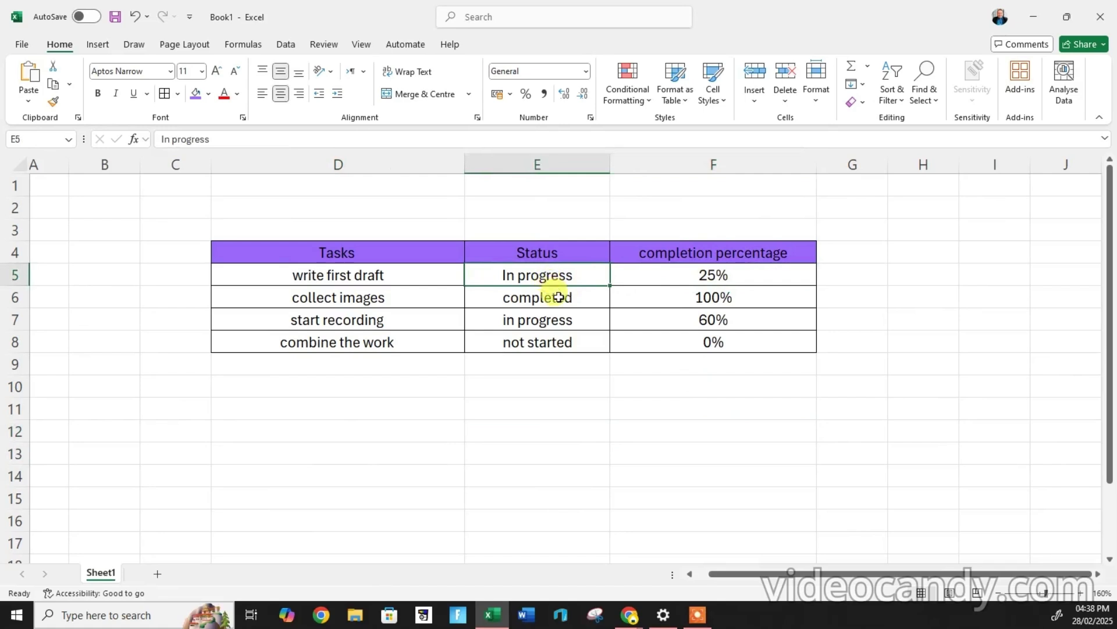
{"action": "left_click", "coordinate": [559, 297]}
{"action": "left_click", "coordinate": [560, 343]}
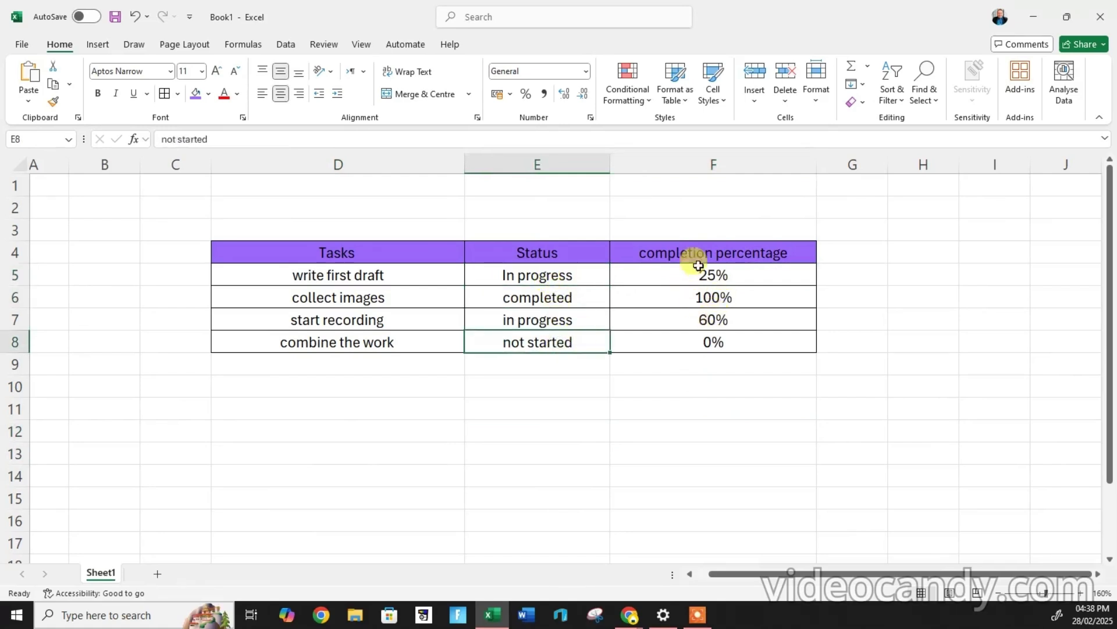
{"action": "left_click", "coordinate": [699, 367]}
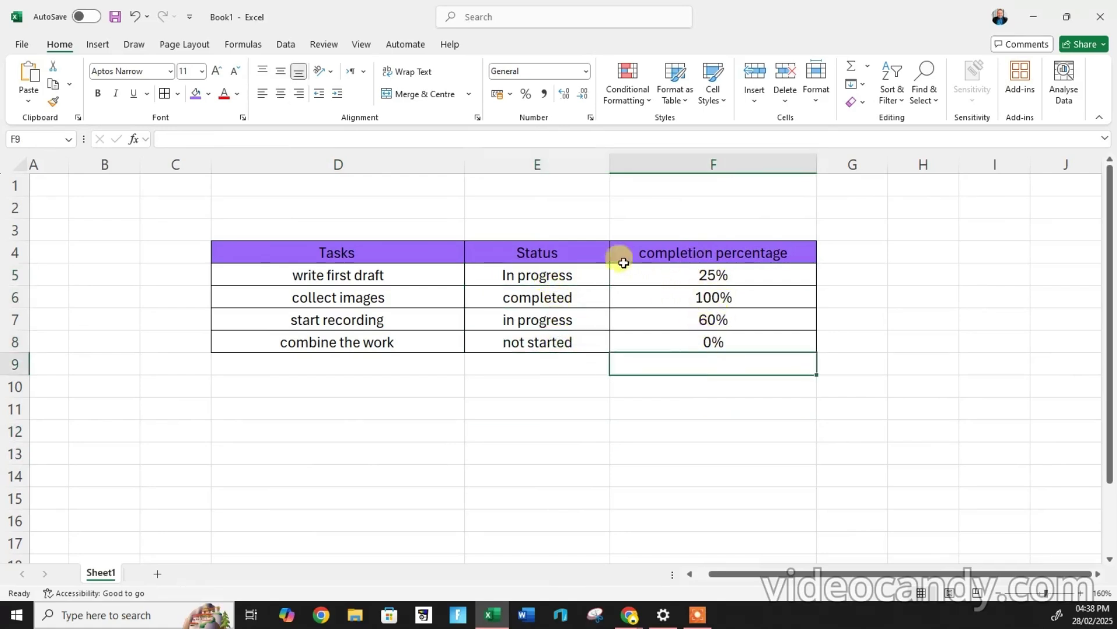
{"action": "left_click", "coordinate": [717, 278]}
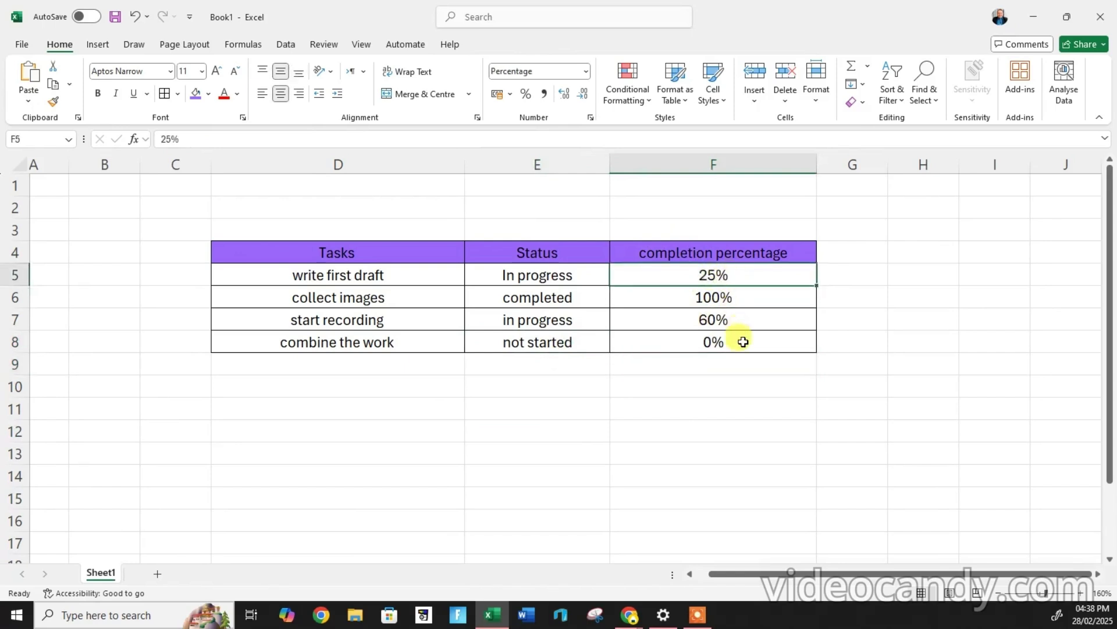
{"action": "left_click_drag", "start_coordinate": [743, 341], "coordinate": [723, 282]}
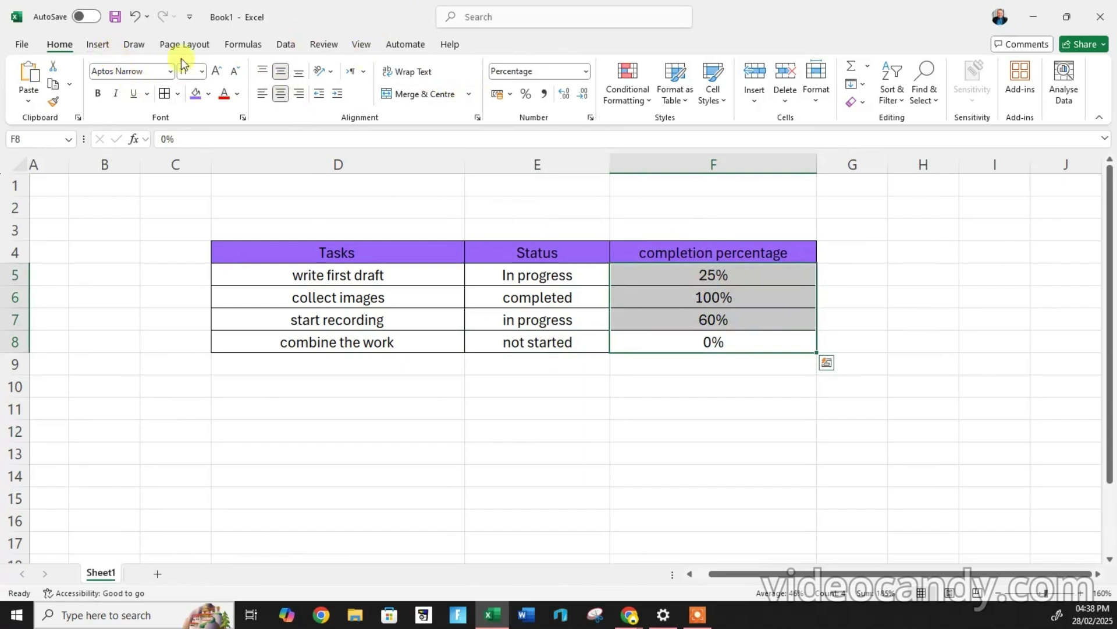
- Create a new conditional formatting rule with the Data Bar format style
{"action": "left_click", "coordinate": [630, 93]}
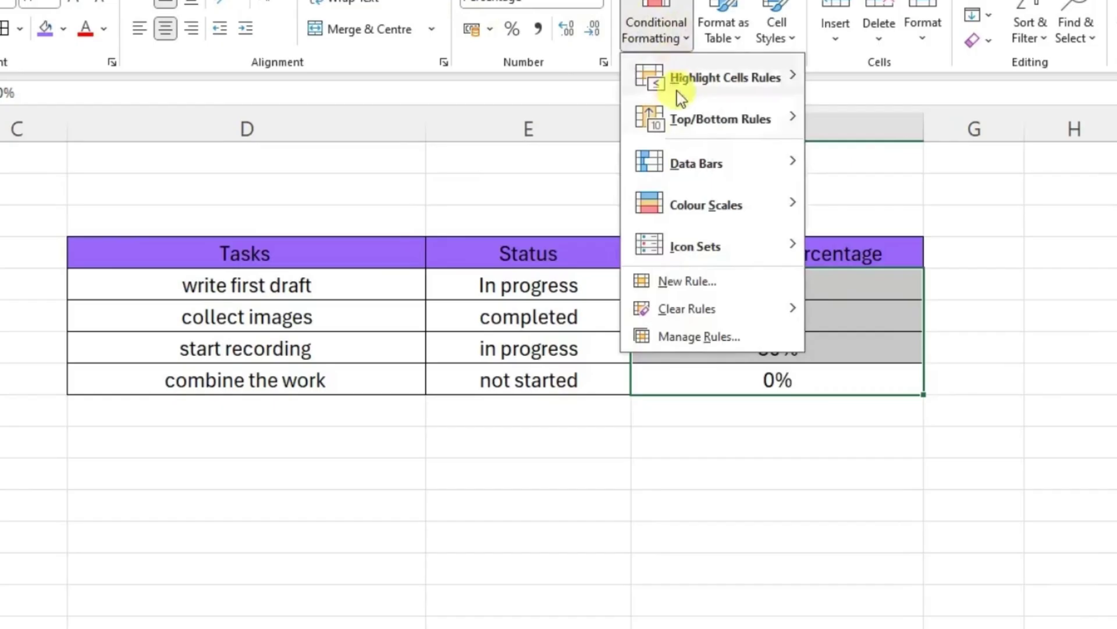
{"action": "left_click", "coordinate": [715, 282]}
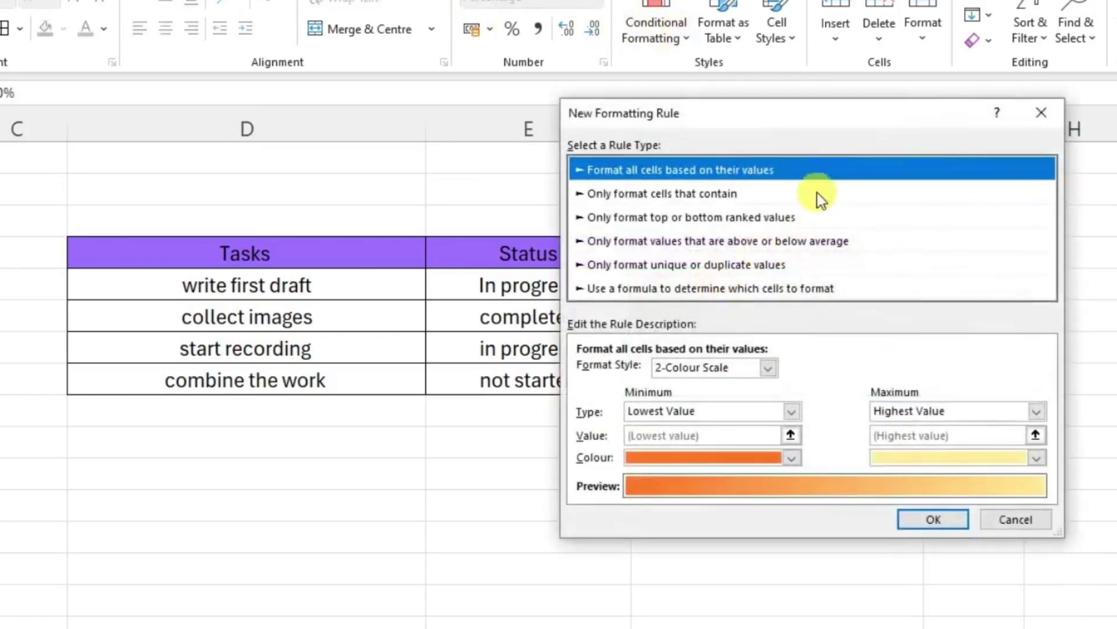
{"action": "left_click_drag", "start_coordinate": [841, 120], "coordinate": [400, 99]}
{"action": "left_click", "coordinate": [319, 347]}
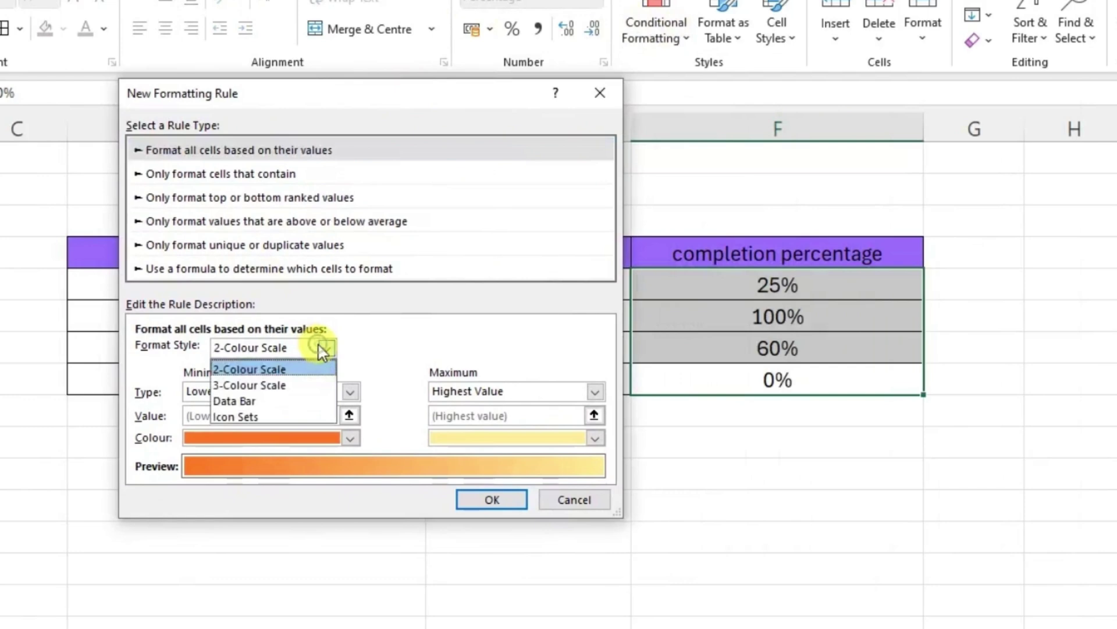
{"action": "left_click", "coordinate": [256, 401]}
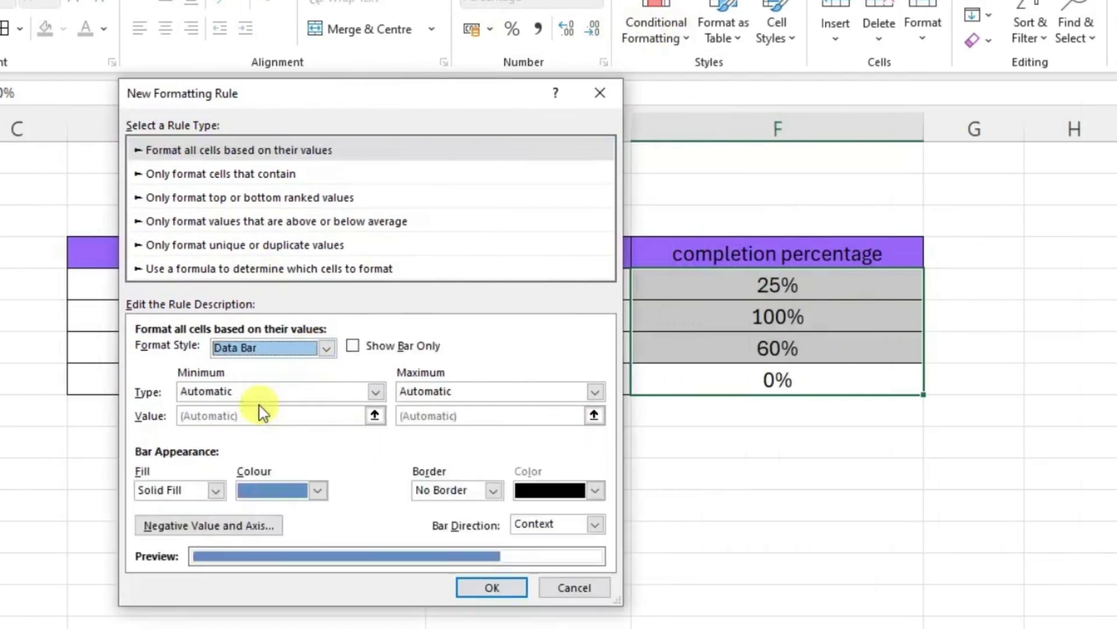
- Set the bar minimum and maximum types to Number, clear the maximum value, and make bars green
{"action": "left_click", "coordinate": [377, 392]}
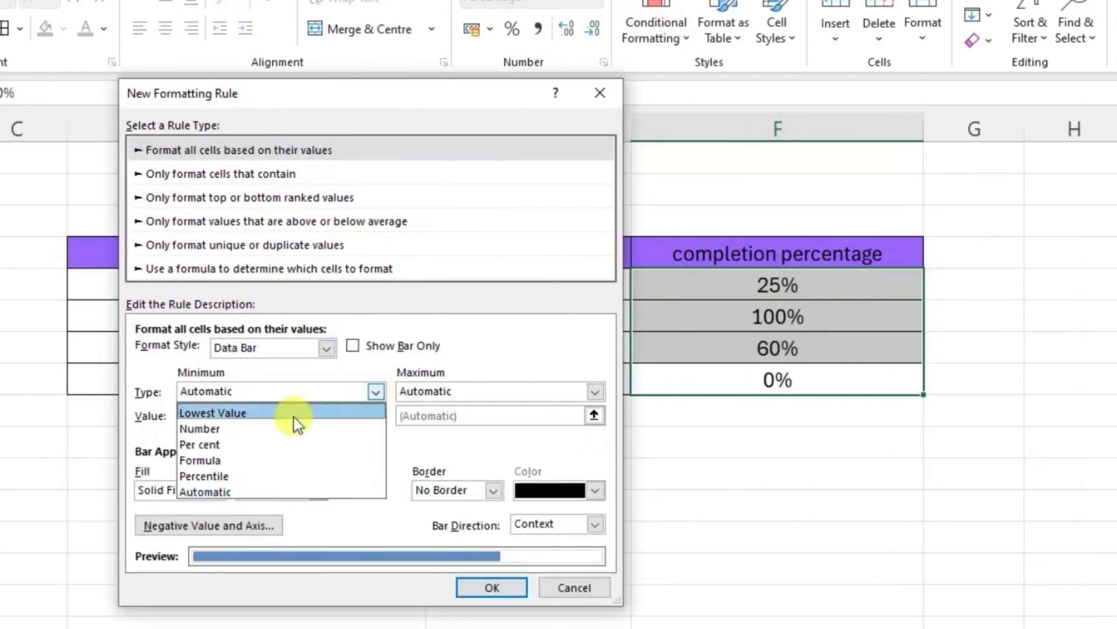
{"action": "left_click", "coordinate": [281, 423]}
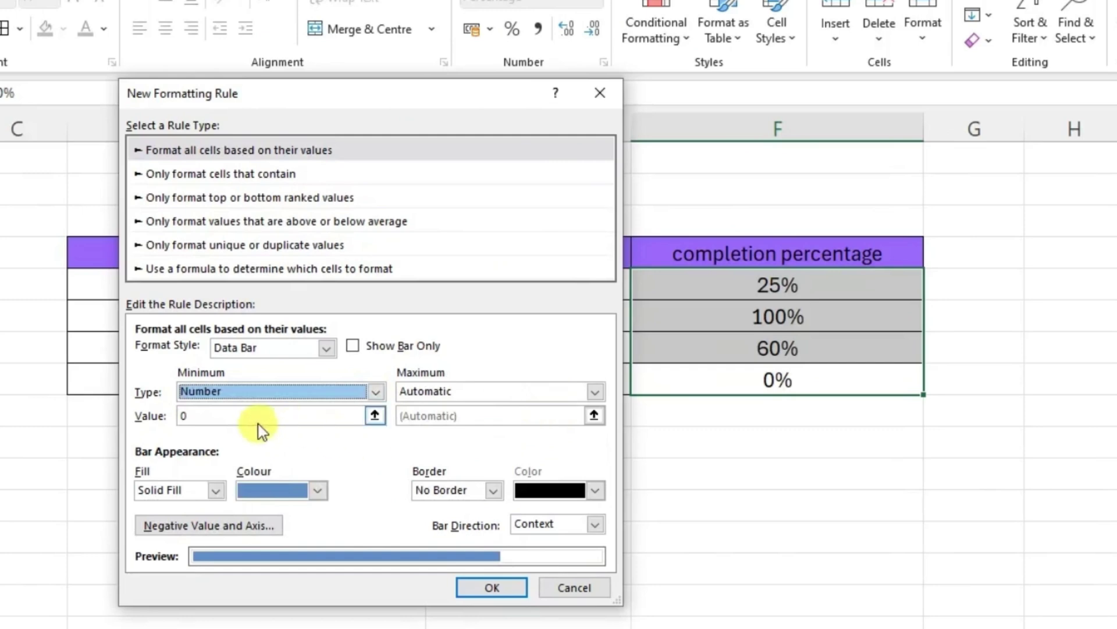
{"action": "left_click", "coordinate": [597, 391]}
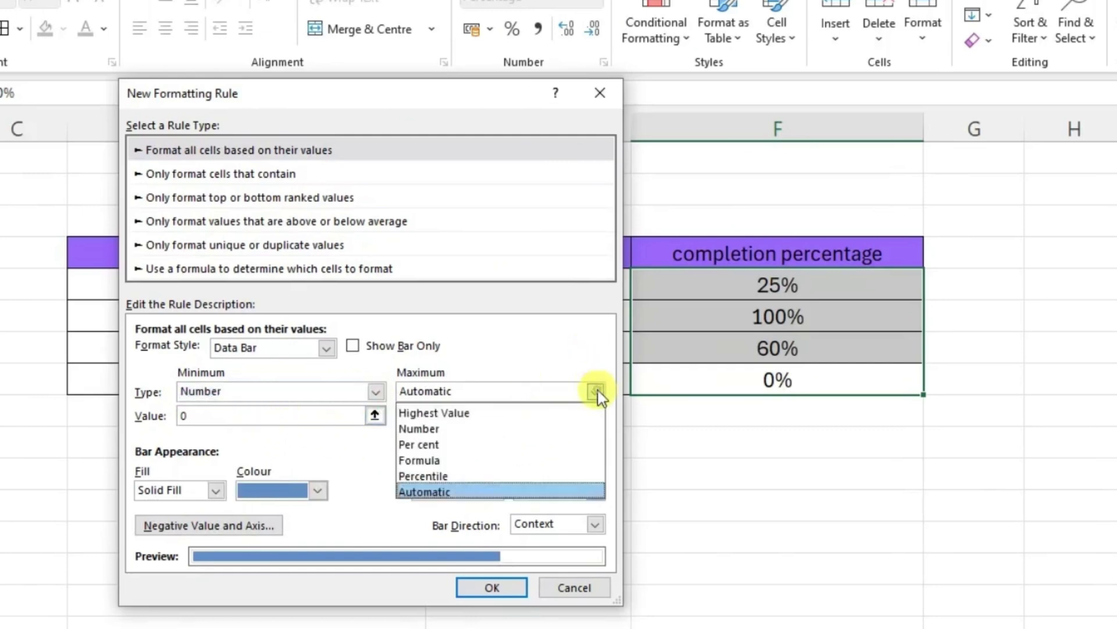
{"action": "left_click", "coordinate": [495, 430]}
{"action": "left_click", "coordinate": [411, 415]}
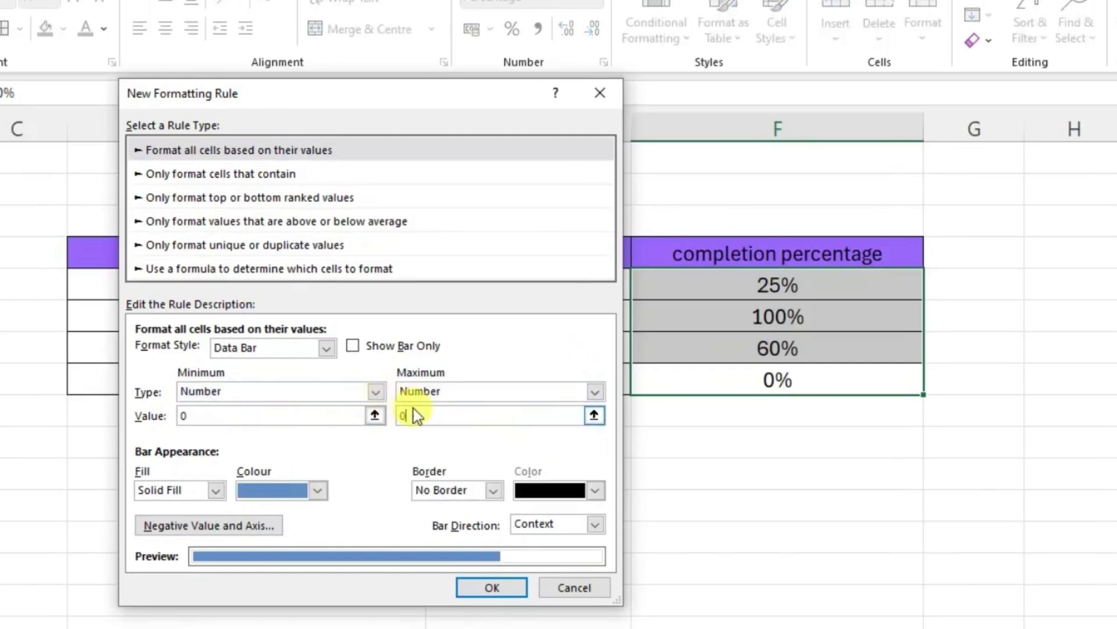
{"action": "key", "text": "BackSpace"}
{"action": "left_click", "coordinate": [318, 492]}
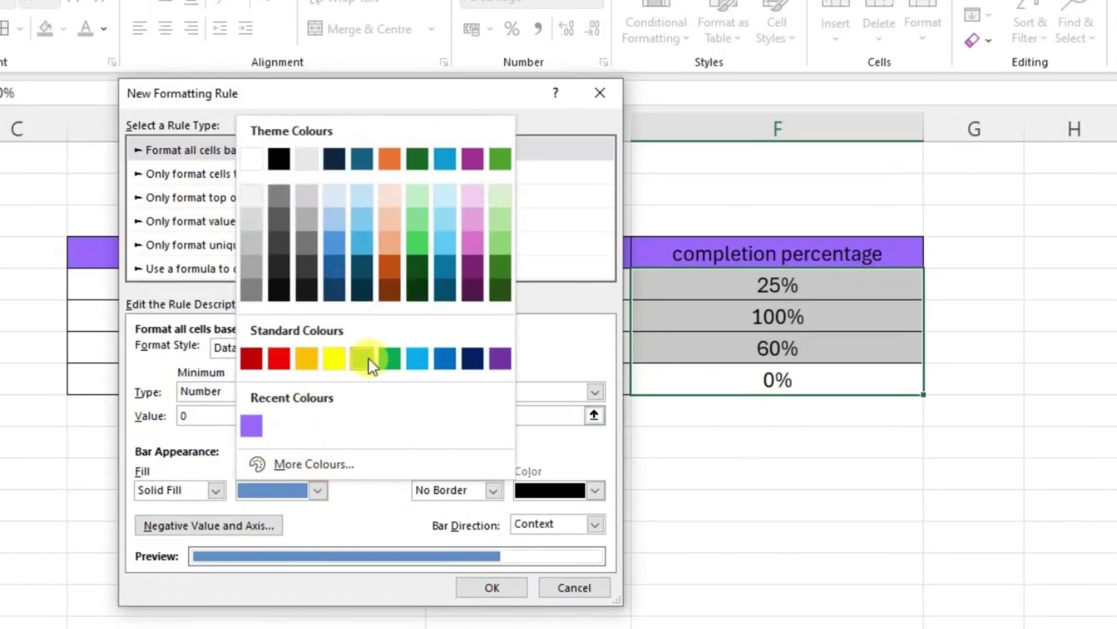
{"action": "left_click", "coordinate": [392, 358]}
- Apply the data bar rule and change write first draft's completion in F5 to 60%
{"action": "left_click", "coordinate": [496, 586]}
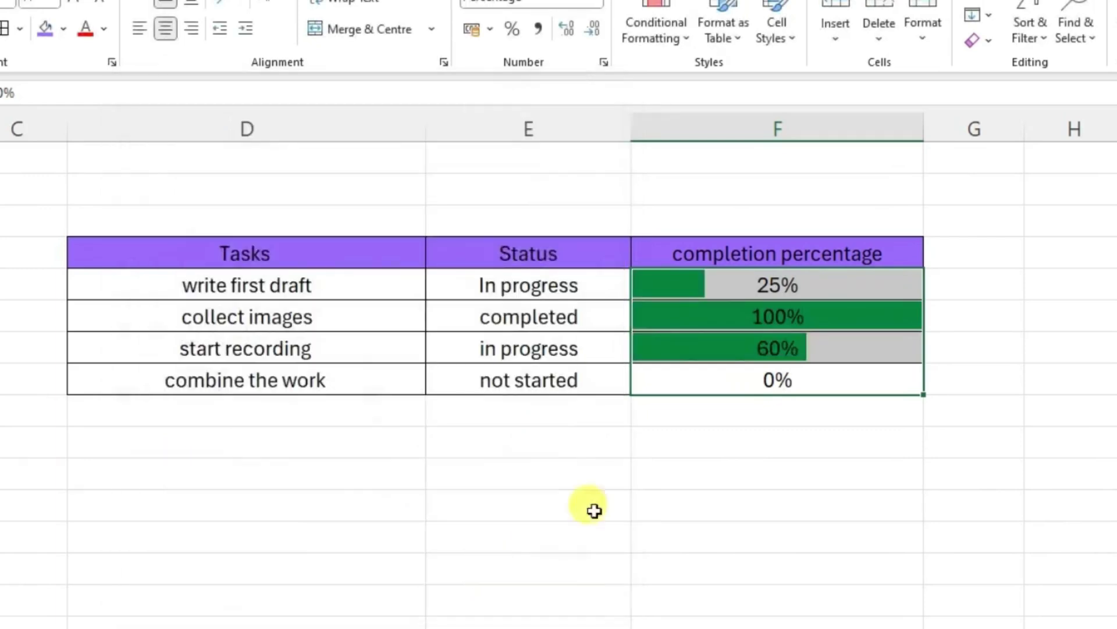
{"action": "left_click", "coordinate": [698, 563]}
{"action": "left_click", "coordinate": [761, 277]}
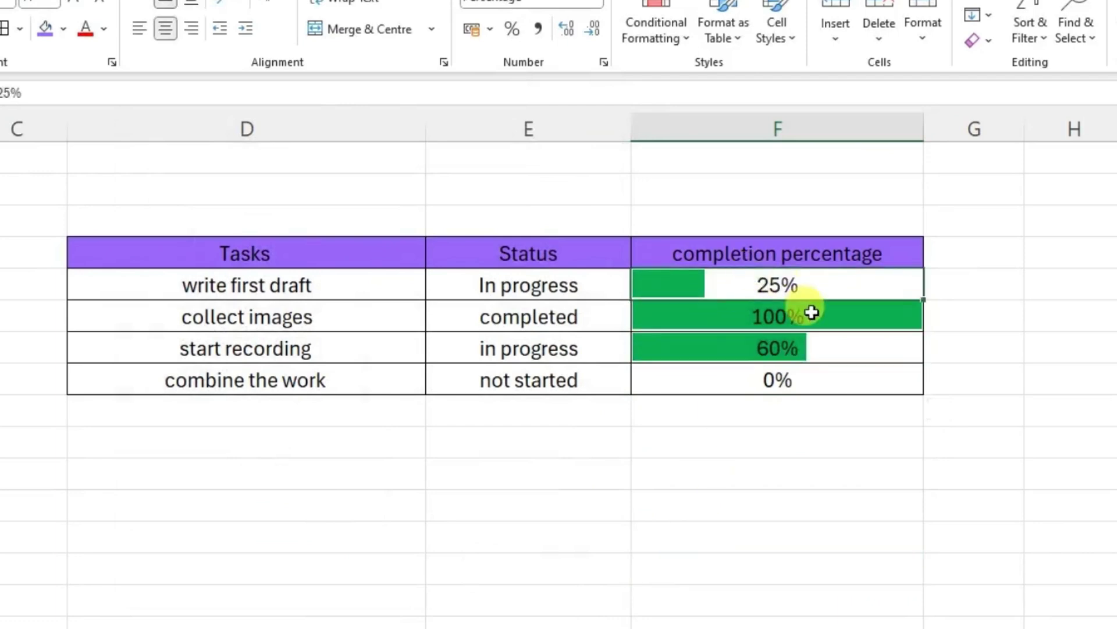
{"action": "type", "text": "60"}
{"action": "key", "text": "Return"}
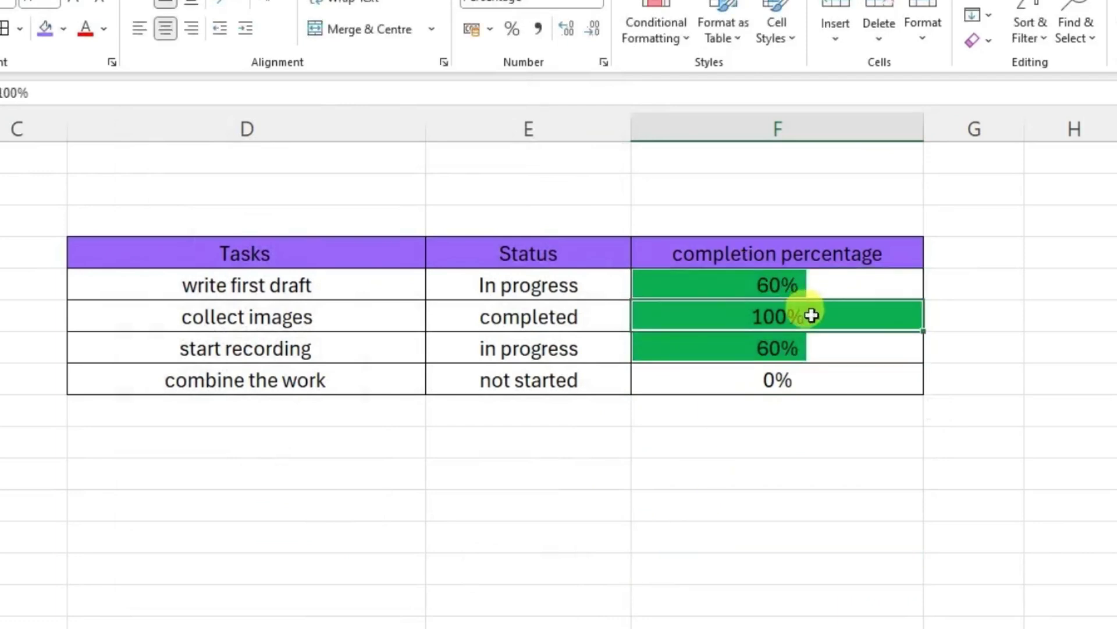
- Change start recording's completion to 30%
{"action": "left_click", "coordinate": [803, 377]}
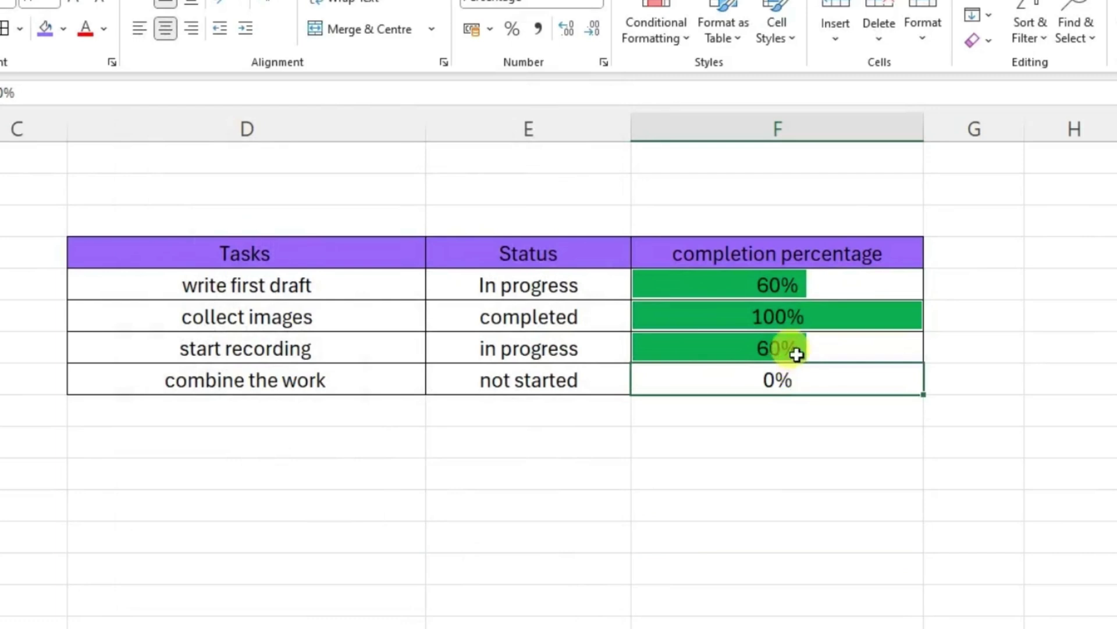
{"action": "left_click", "coordinate": [797, 355]}
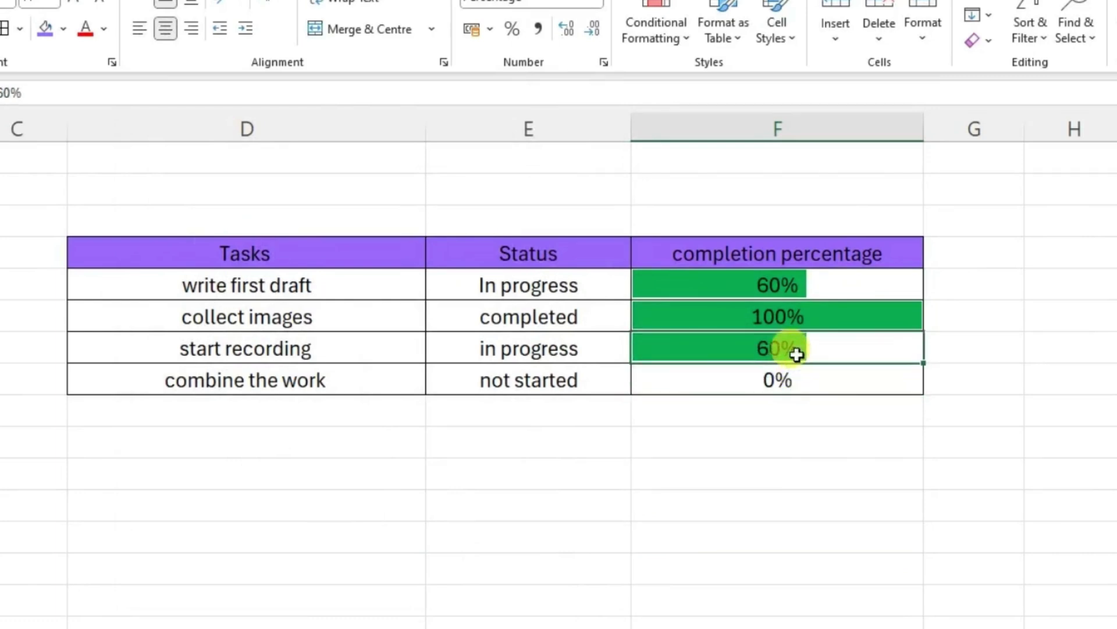
{"action": "type", "text": "30"}
{"action": "key", "text": "Return"}
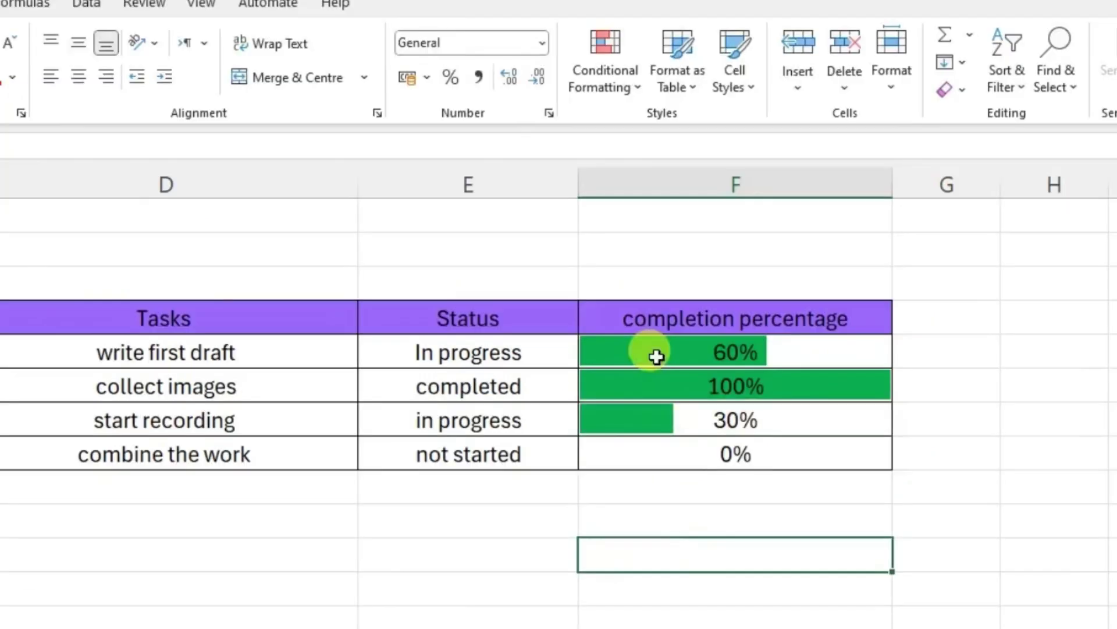
- Apply orange gradient-fill data bars to the completion percentages in F5:F8
{"action": "left_click_drag", "start_coordinate": [703, 287], "coordinate": [720, 370]}
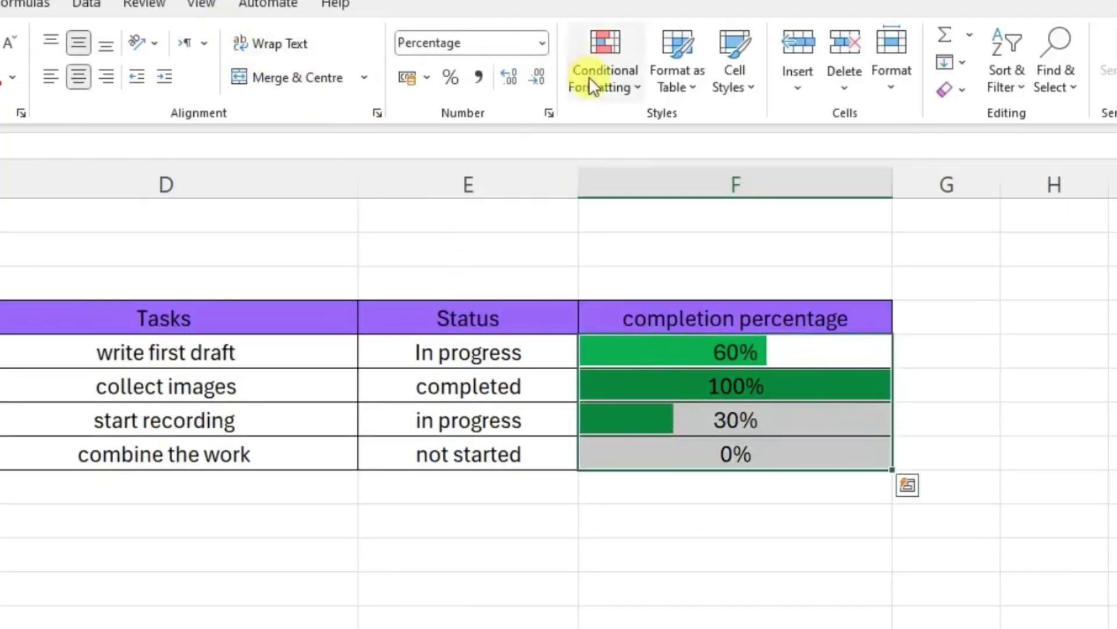
{"action": "left_click", "coordinate": [606, 86]}
{"action": "mouse_move", "coordinate": [696, 252]}
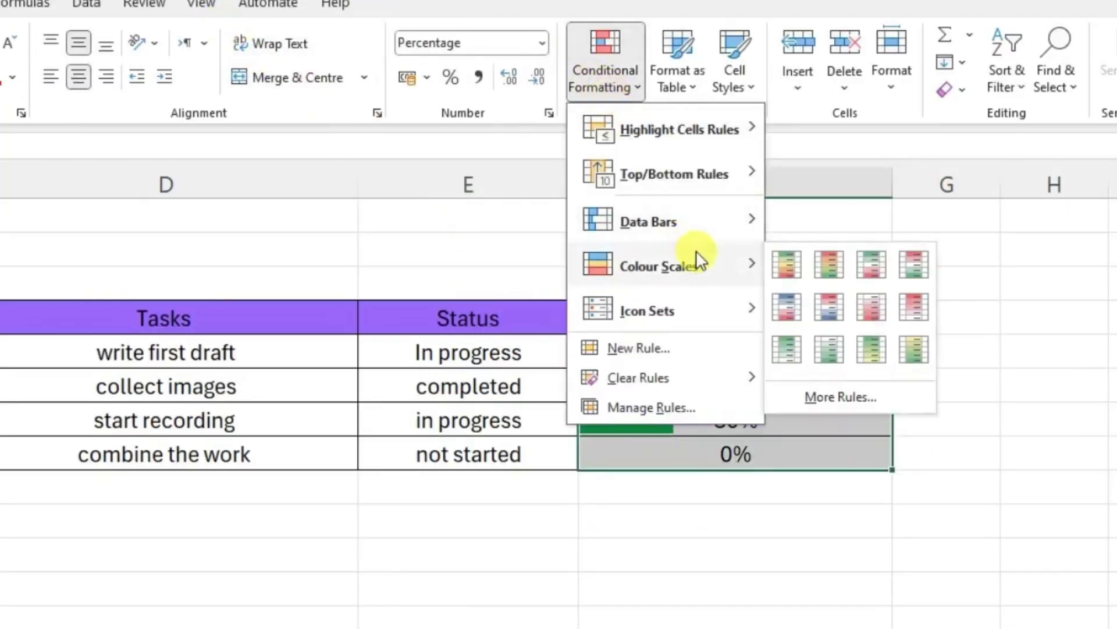
{"action": "mouse_move", "coordinate": [694, 218]}
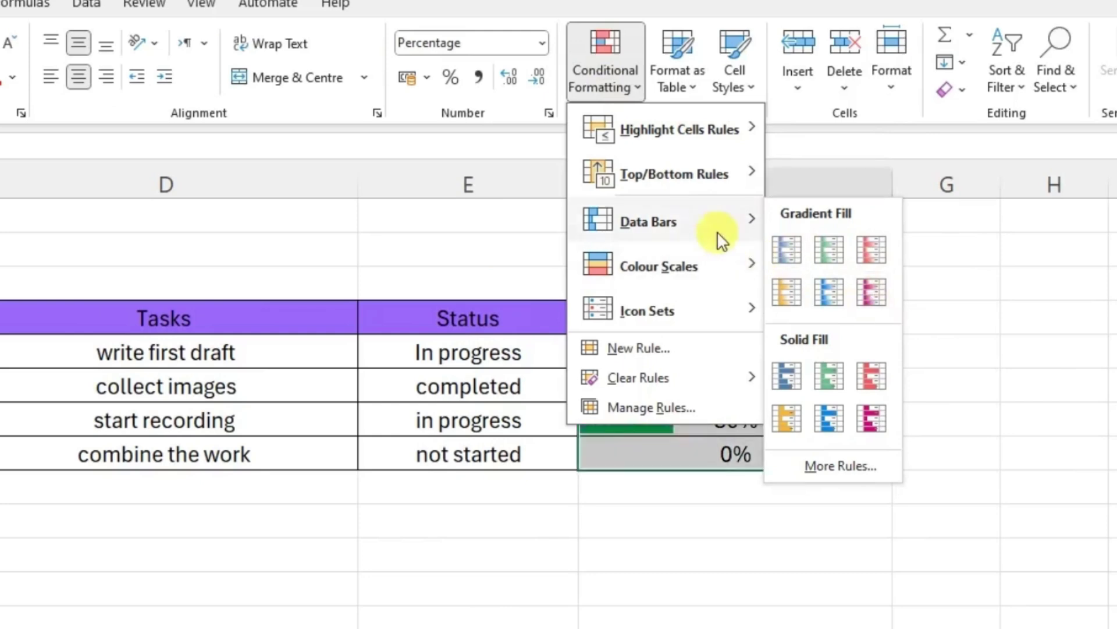
{"action": "left_click", "coordinate": [787, 291]}
{"action": "left_click", "coordinate": [695, 556]}
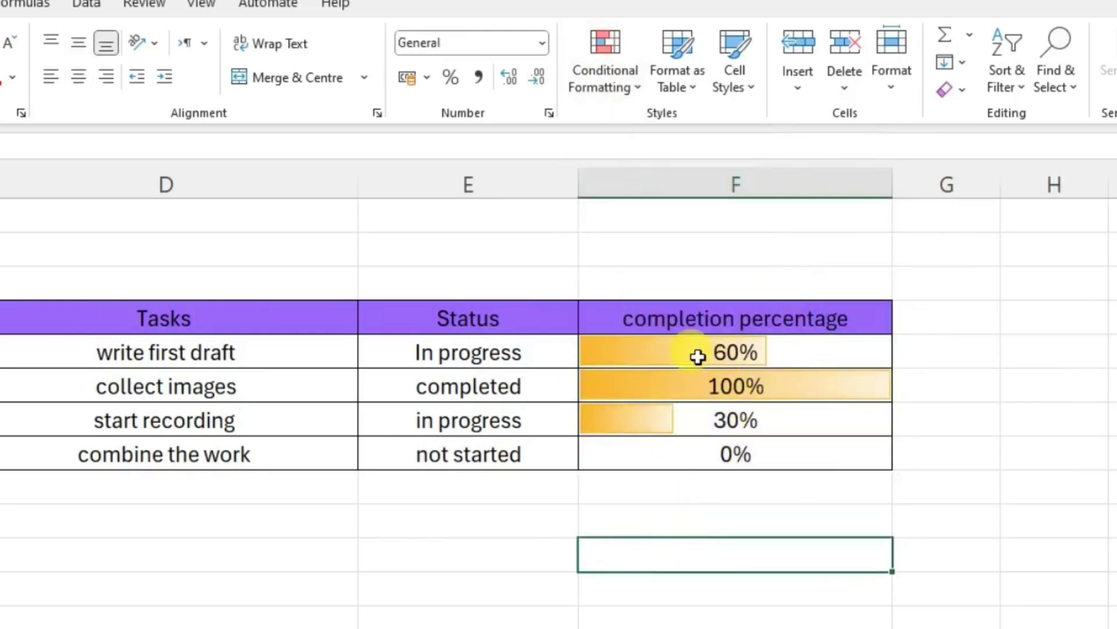
- Replace them with red gradient-fill data bars across the completion percentages
{"action": "left_click_drag", "start_coordinate": [695, 355], "coordinate": [719, 456]}
{"action": "left_click", "coordinate": [604, 87]}
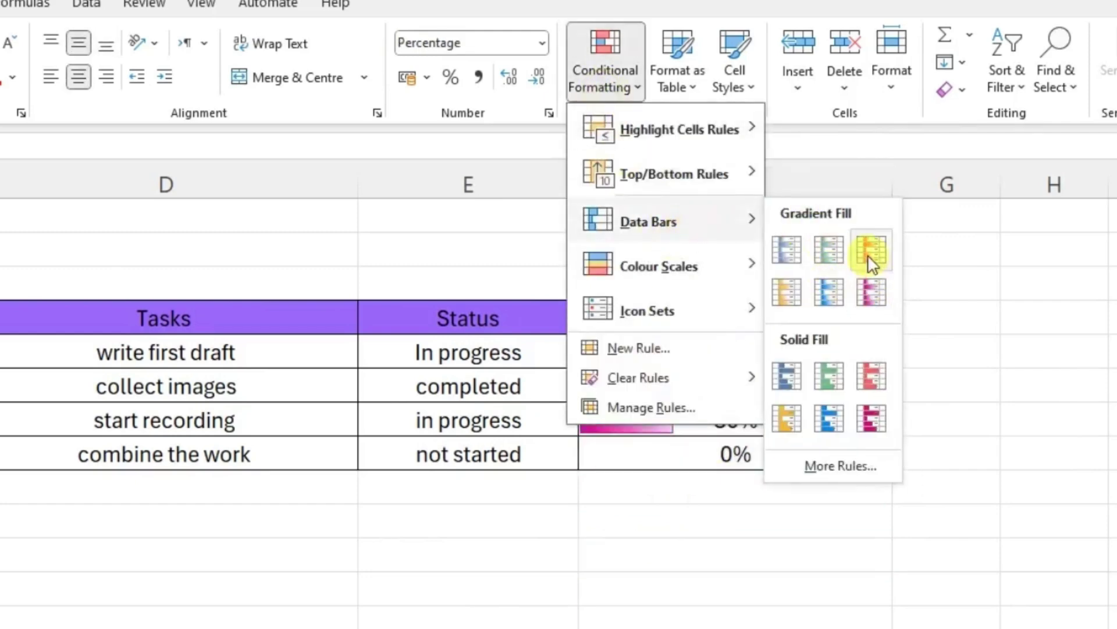
{"action": "left_click", "coordinate": [867, 249]}
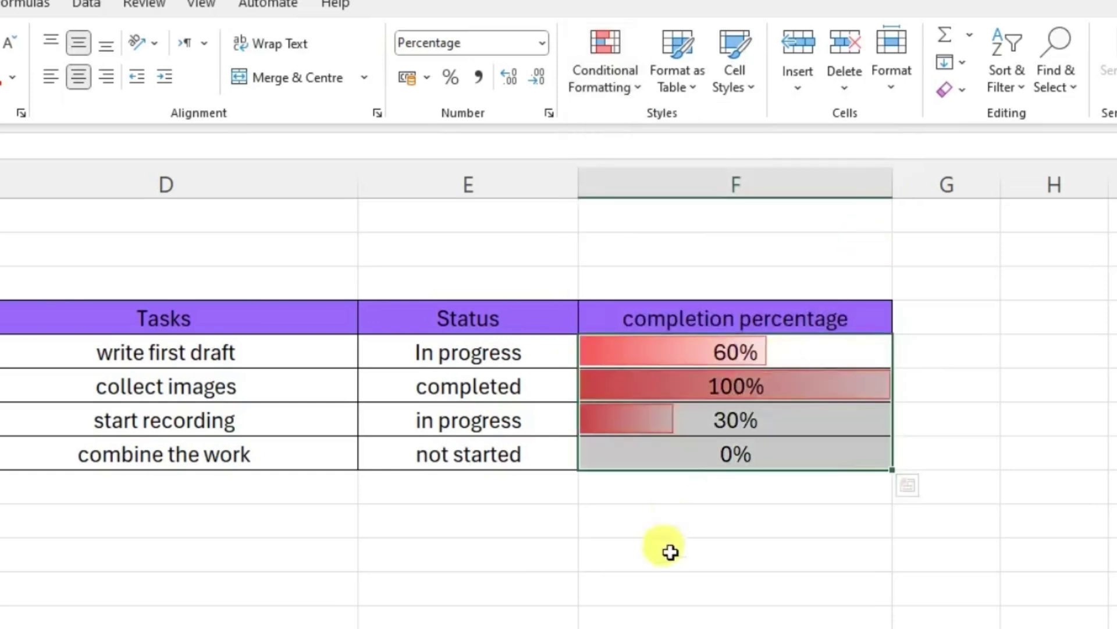
{"action": "left_click", "coordinate": [669, 563]}
- Test the bar by entering 10 for 'combine the work', then restore it to 0
{"action": "left_click", "coordinate": [736, 450]}
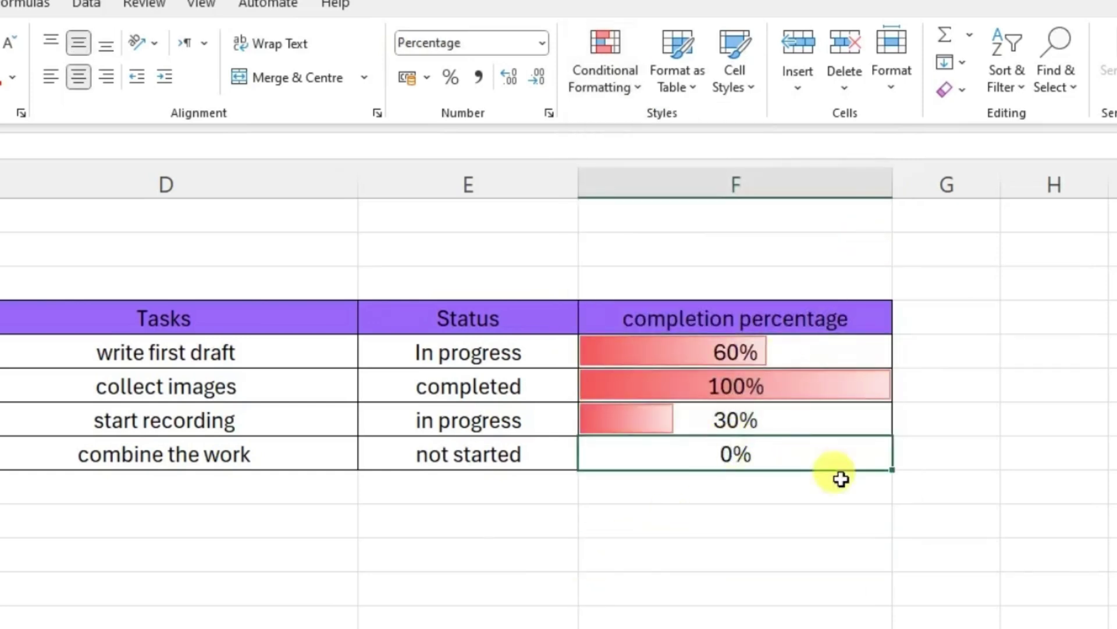
{"action": "type", "text": "10"}
{"action": "key", "text": "Return"}
{"action": "left_click", "coordinate": [823, 454]}
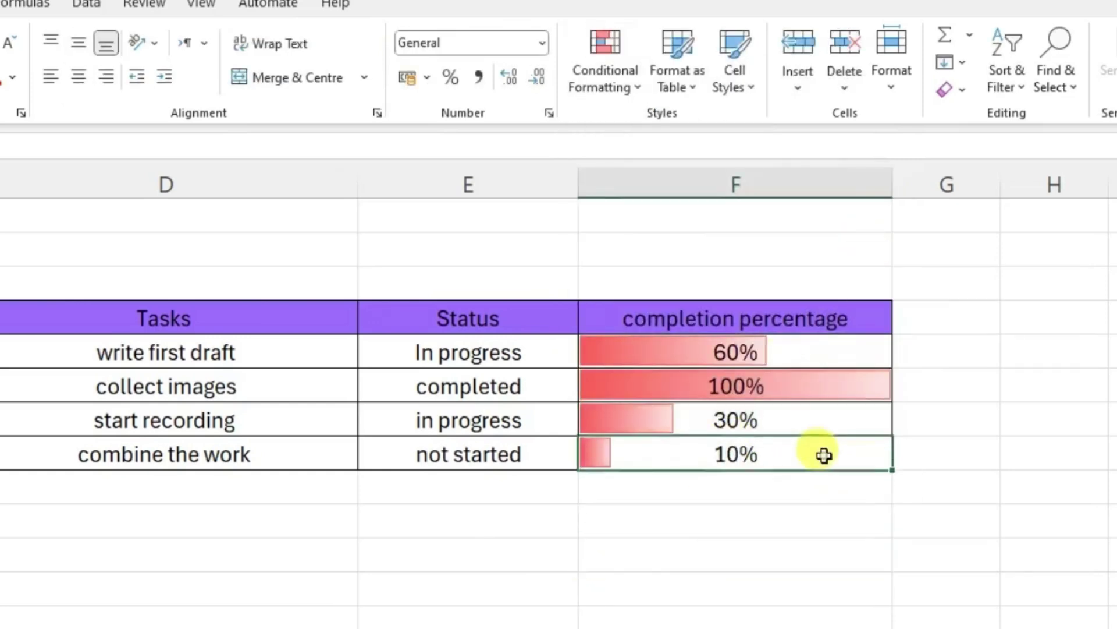
{"action": "type", "text": "0"}
{"action": "key", "text": "Return"}
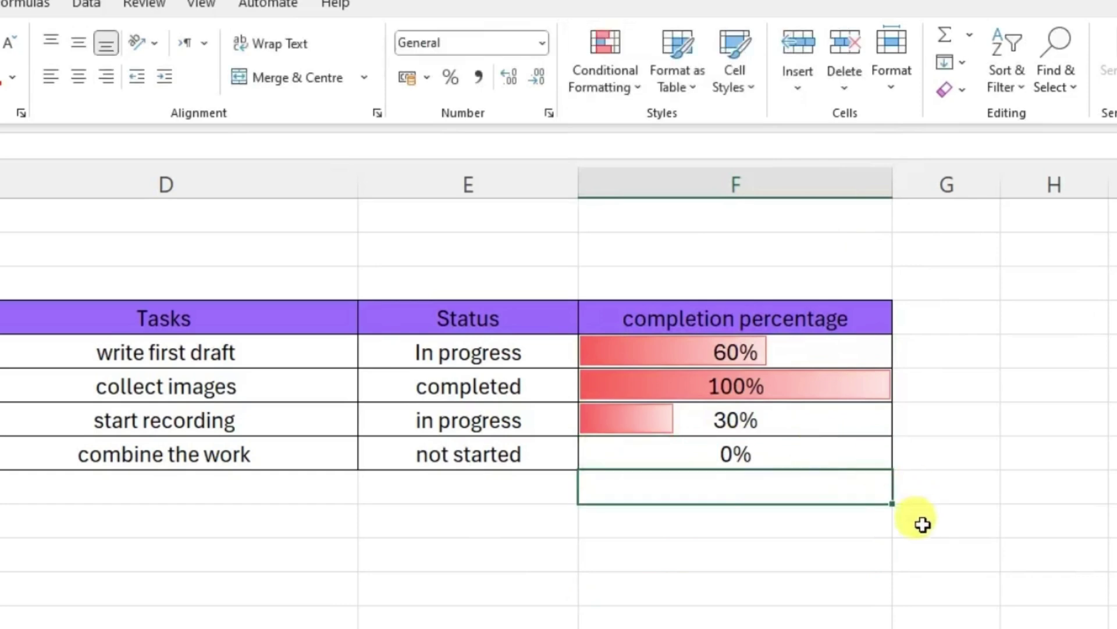